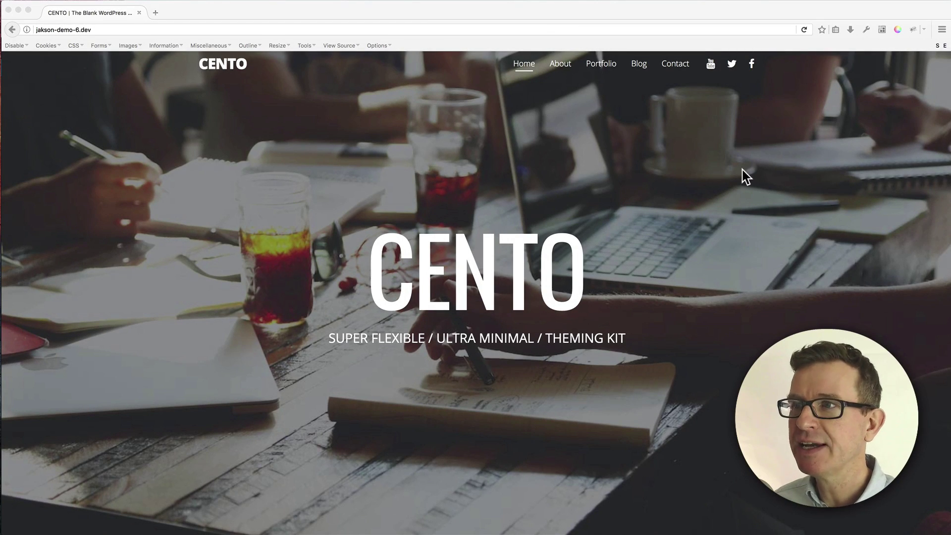
Step: Open the demo site's Blog page to review its plain Recent Posts sidebar, then switch to the admin Dashboard
{"action": "scroll", "coordinate": [672, 240], "scroll_direction": "down", "scroll_amount": 6}
{"action": "scroll", "coordinate": [674, 238], "scroll_direction": "down", "scroll_amount": 10}
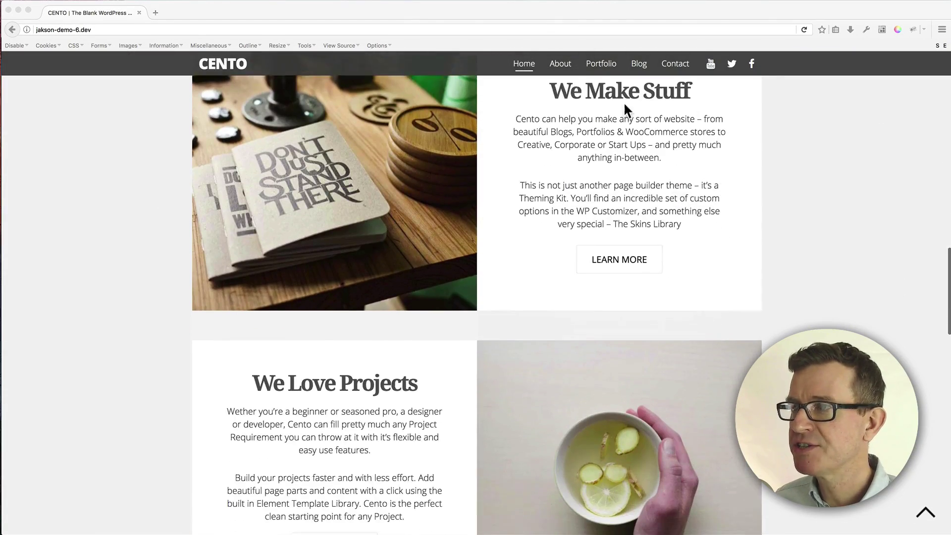
{"action": "left_click", "coordinate": [639, 63]}
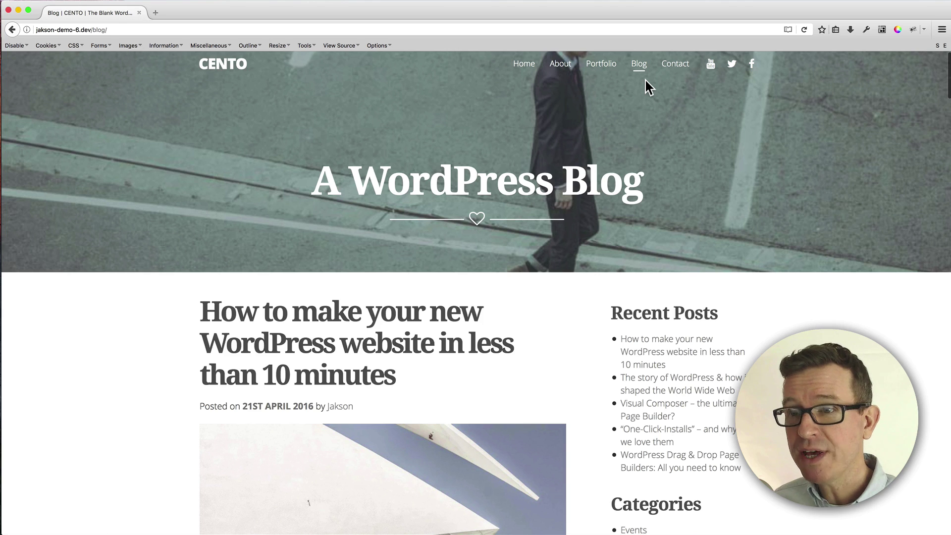
{"action": "scroll", "coordinate": [594, 342], "scroll_direction": "down", "scroll_amount": 2}
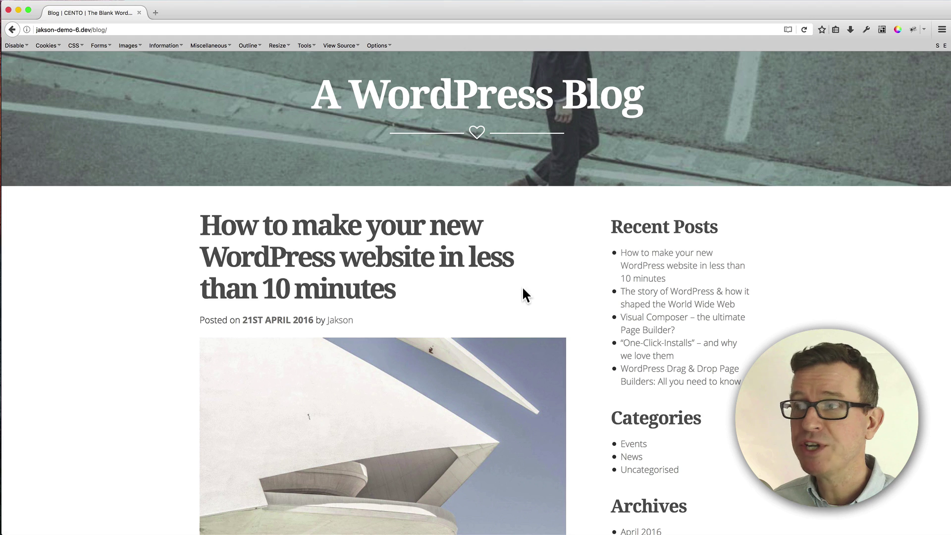
{"action": "key", "text": "super+Tab"}
{"action": "key", "text": "super+Tab"}
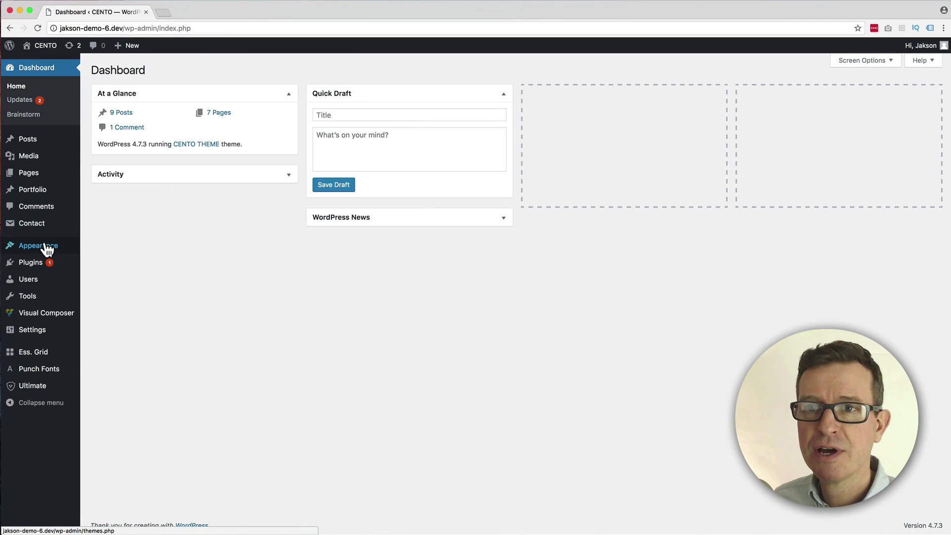
Step: Expand the Sidebar Blog's Recent Posts widget in Appearance > Widgets to show its 5-post setting
{"action": "mouse_move", "coordinate": [46, 247]}
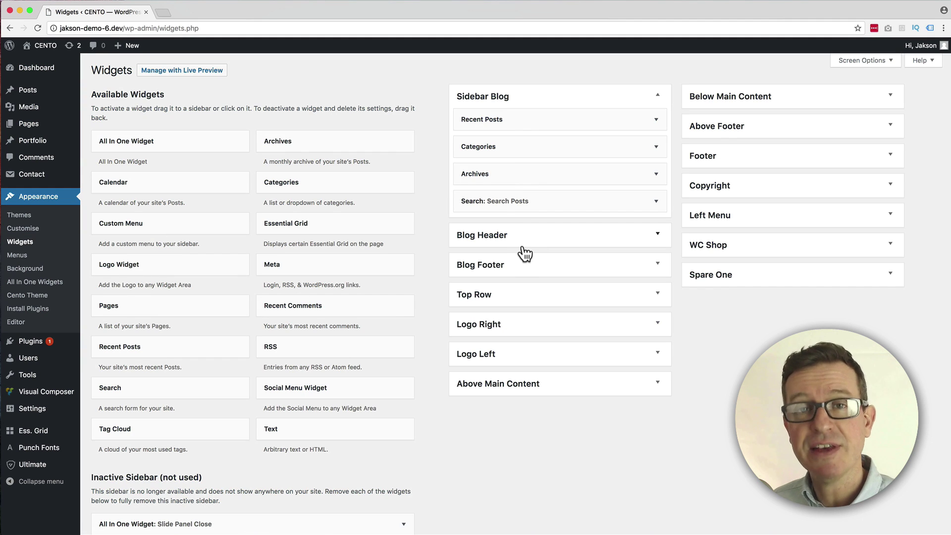
{"action": "left_click", "coordinate": [656, 118]}
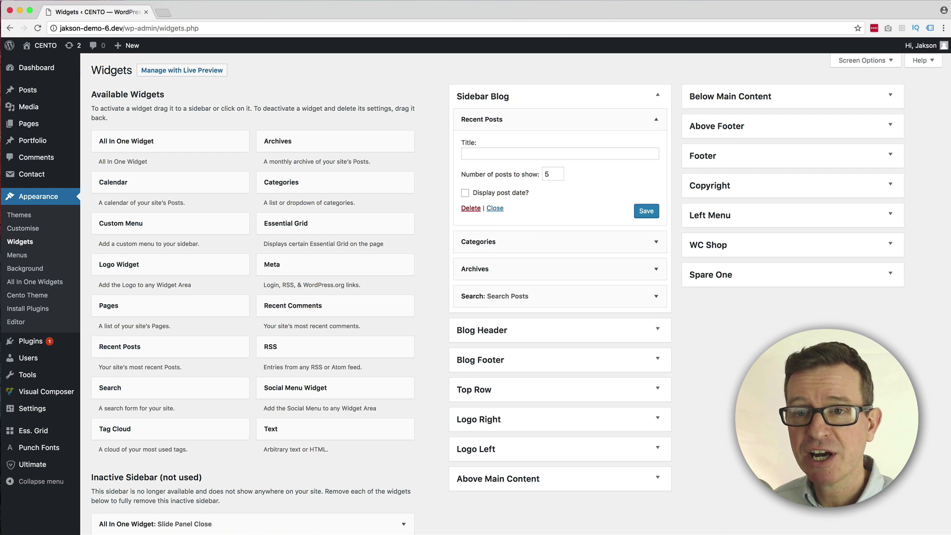
Step: Search Plugins > Add New for 'Recent Posts Widget Extended', then install and activate it
{"action": "mouse_move", "coordinate": [25, 342]}
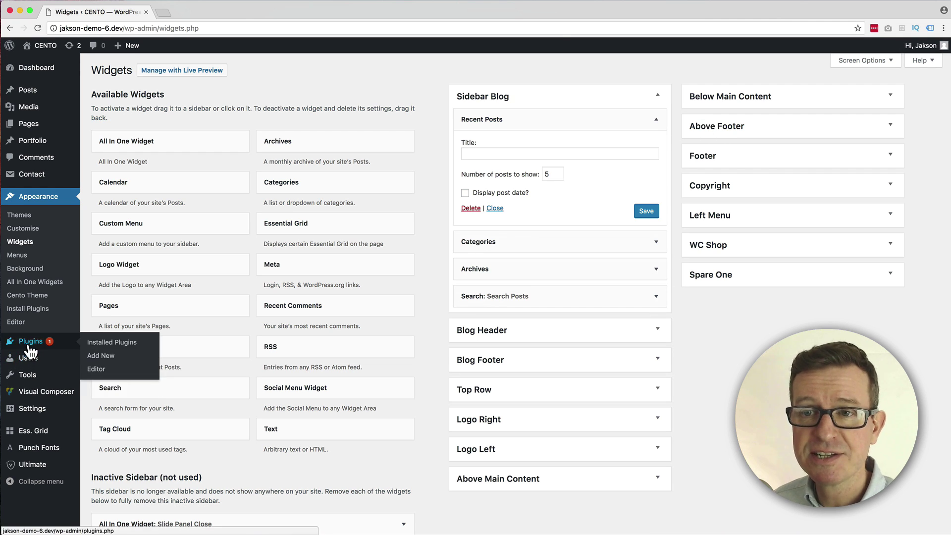
{"action": "left_click", "coordinate": [102, 355]}
{"action": "key", "text": "super+Tab"}
{"action": "key", "text": "super+Tab"}
{"action": "key", "text": "super+Tab"}
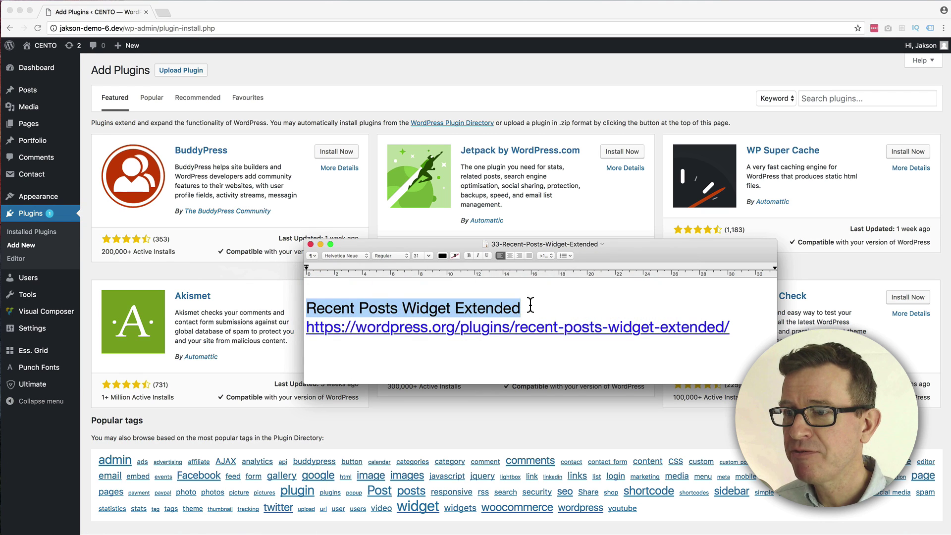
{"action": "left_click_drag", "start_coordinate": [531, 304], "coordinate": [373, 300]}
{"action": "key", "text": "super+c"}
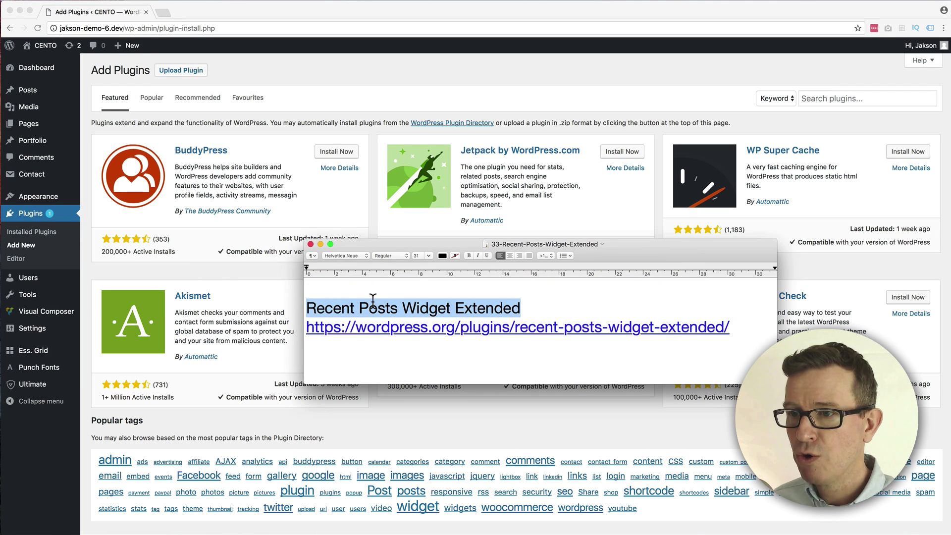
{"action": "left_click", "coordinate": [837, 99]}
{"action": "key", "text": "super+v"}
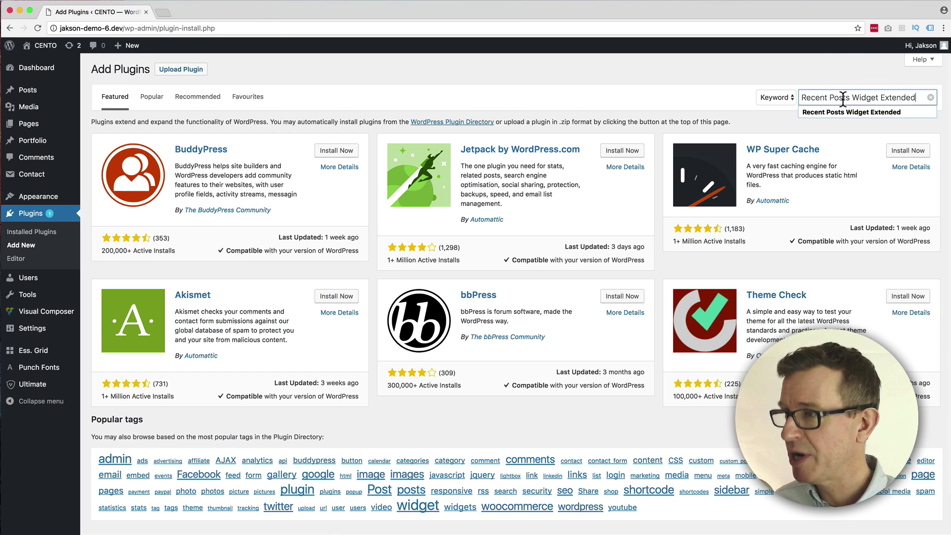
{"action": "key", "text": "Return"}
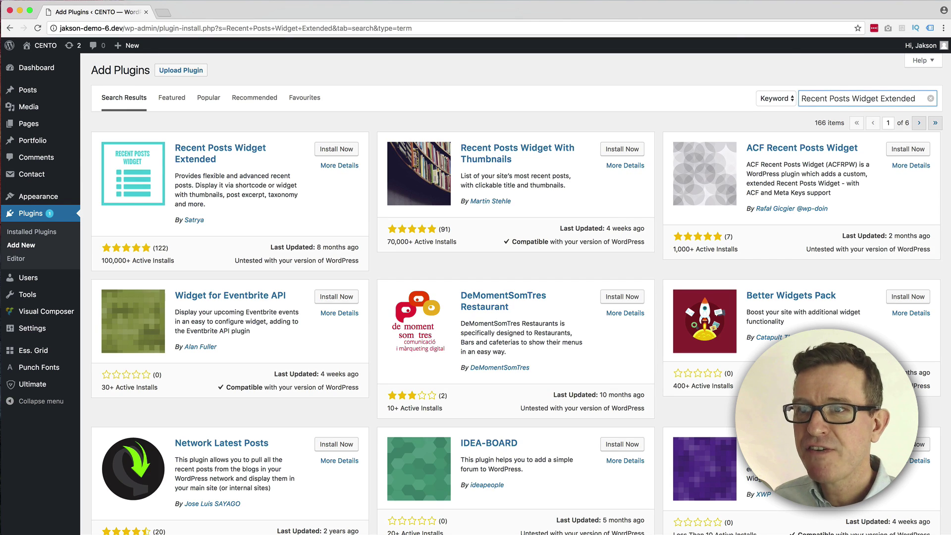
{"action": "left_click", "coordinate": [332, 150]}
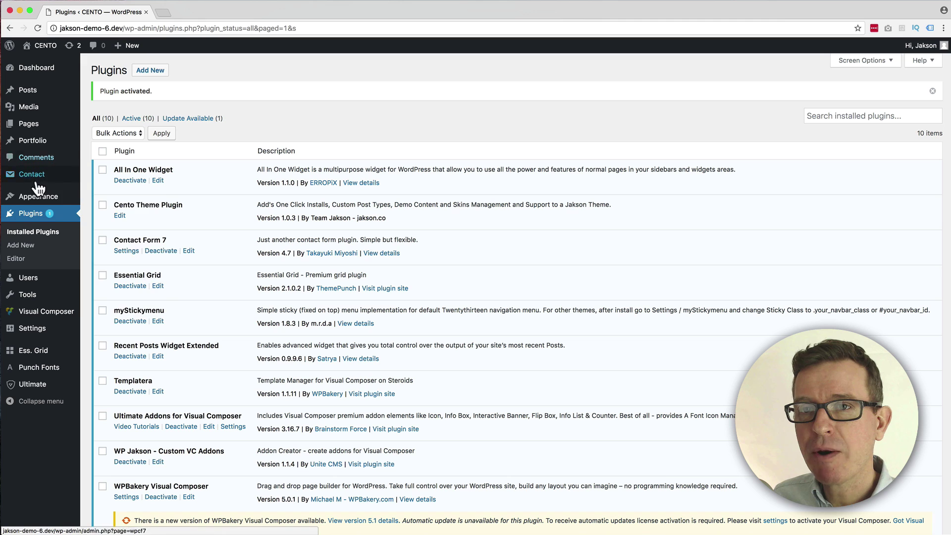
Step: Drag a Recent Posts Extended widget into Sidebar Blog and save it unchanged
{"action": "mouse_move", "coordinate": [40, 197]}
{"action": "left_click", "coordinate": [107, 225]}
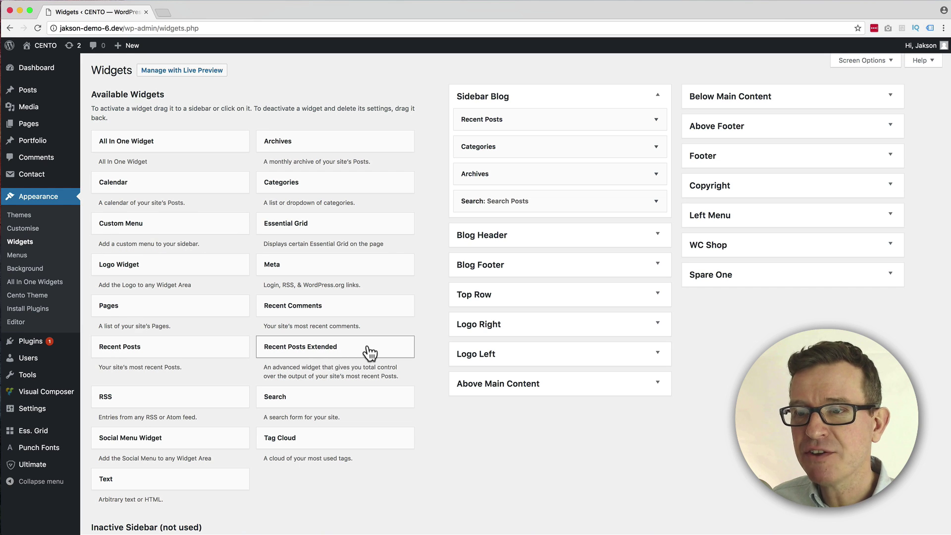
{"action": "left_click_drag", "start_coordinate": [369, 353], "coordinate": [646, 124]}
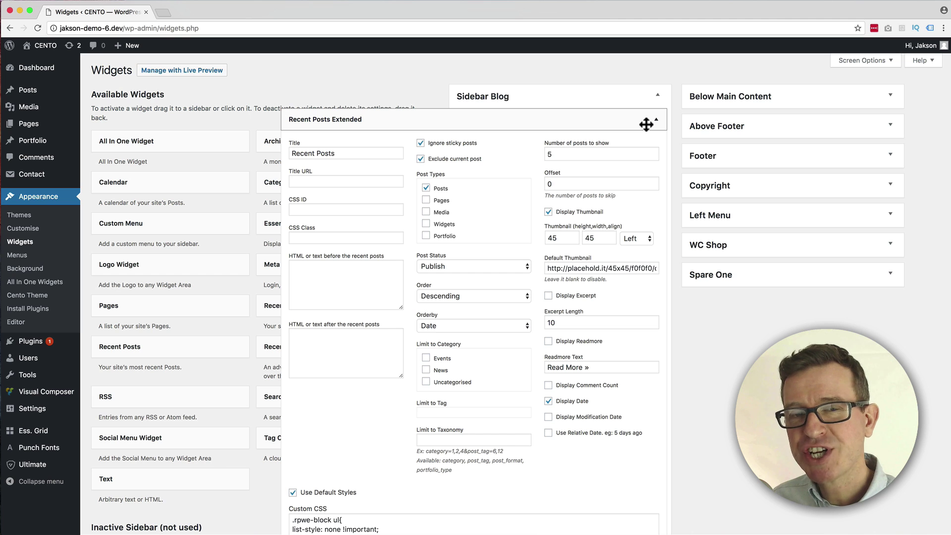
{"action": "scroll", "coordinate": [646, 124], "scroll_direction": "down", "scroll_amount": 5}
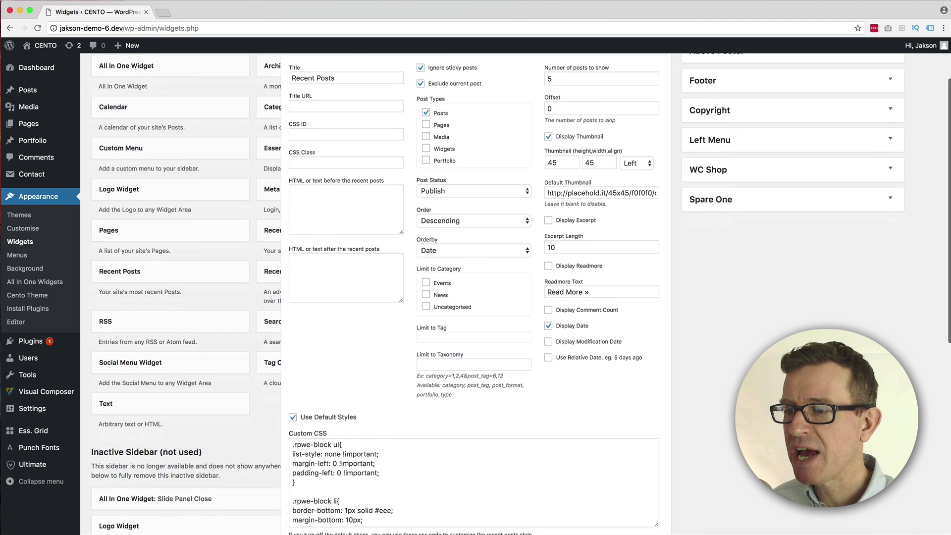
{"action": "left_click", "coordinate": [645, 416]}
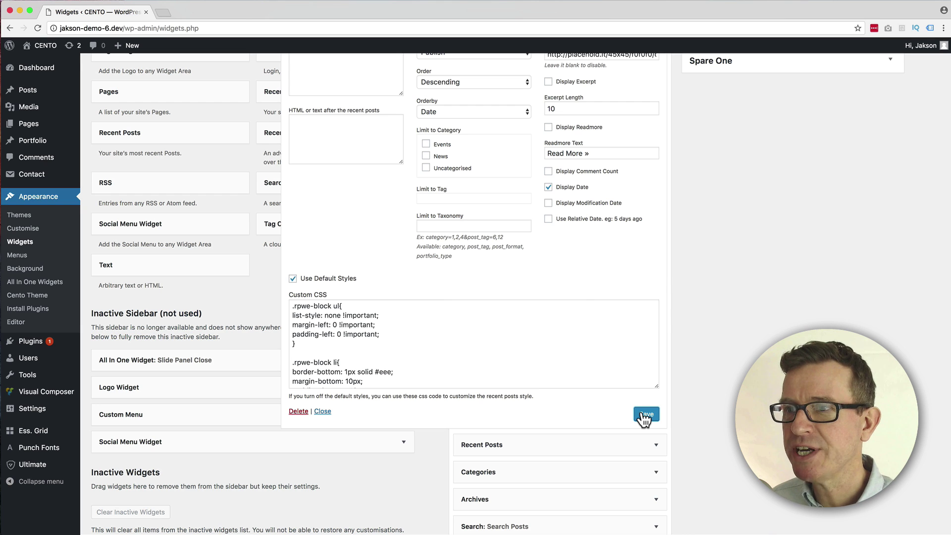
{"action": "key", "text": "super+Tab"}
{"action": "key", "text": "super+Tab"}
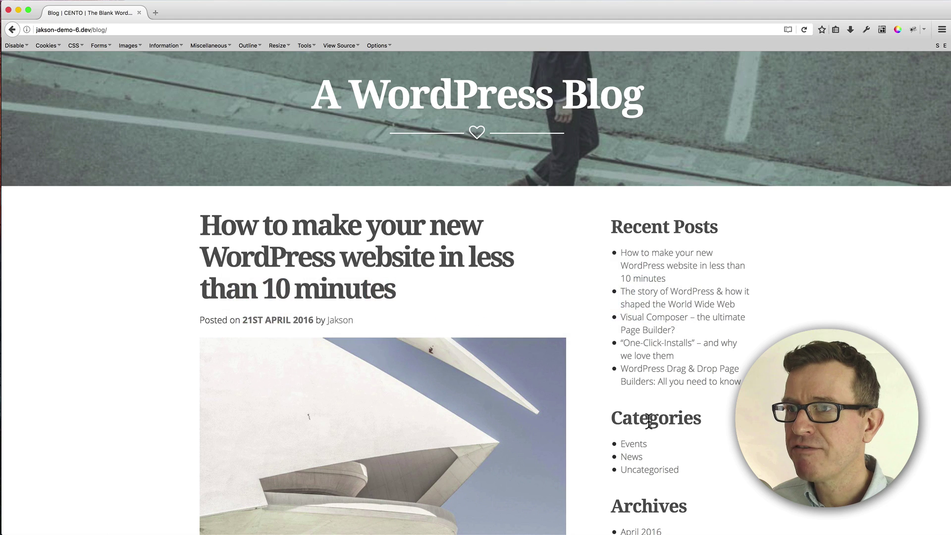
Step: Reload the blog to inspect the new sidebar list with small thumbnails and dates, then return to the widget settings
{"action": "key", "text": "super+r"}
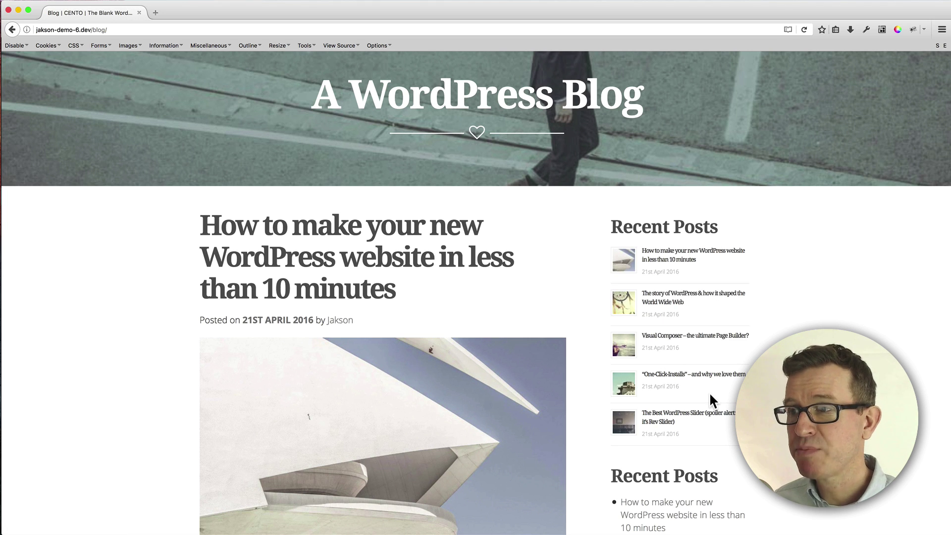
{"action": "scroll", "coordinate": [800, 312], "scroll_direction": "down", "scroll_amount": 5}
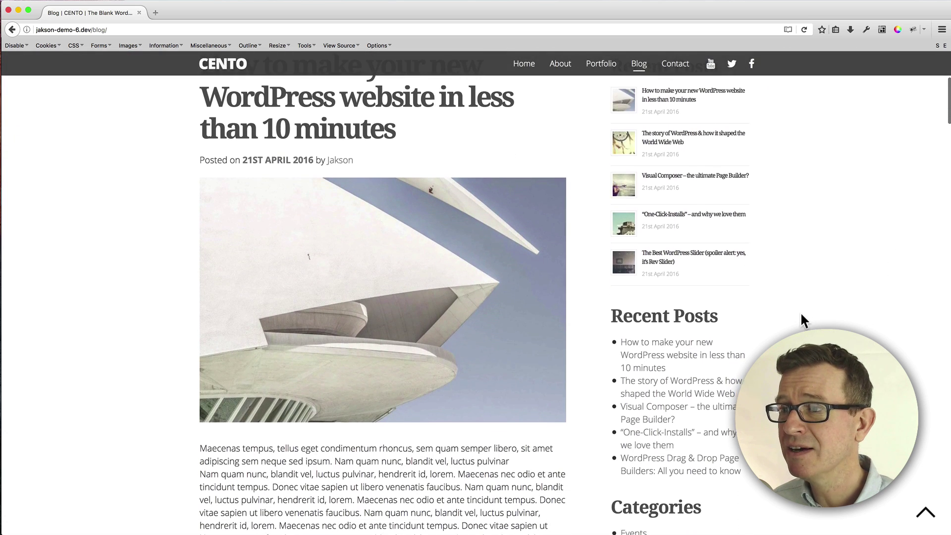
{"action": "scroll", "coordinate": [800, 312], "scroll_direction": "up", "scroll_amount": 3}
{"action": "scroll", "coordinate": [797, 307], "scroll_direction": "up", "scroll_amount": 1}
{"action": "scroll", "coordinate": [793, 305], "scroll_direction": "down", "scroll_amount": 2}
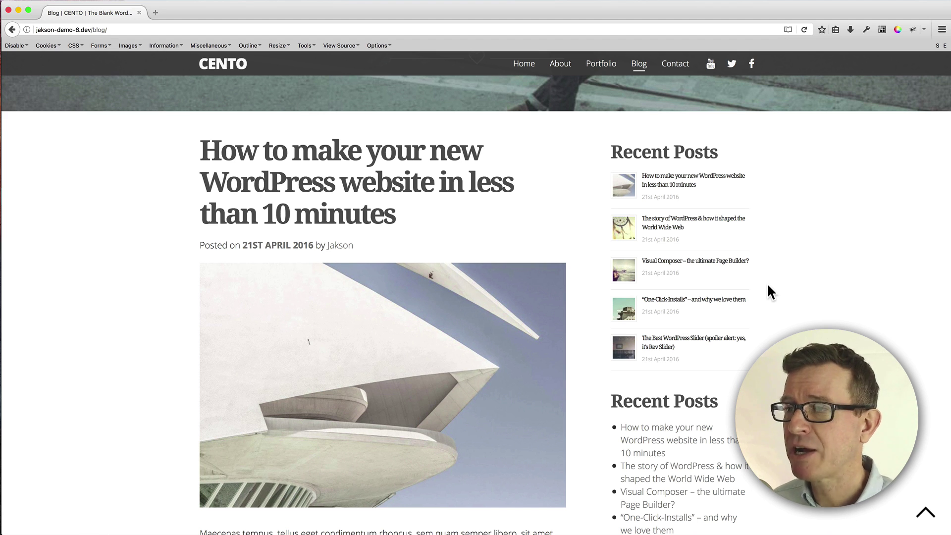
{"action": "key", "text": "super+Tab"}
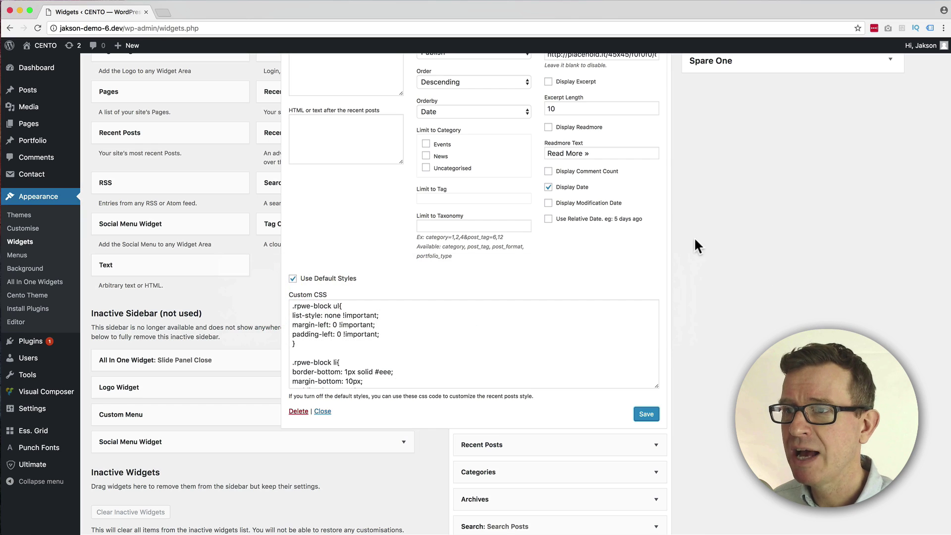
{"action": "scroll", "coordinate": [679, 301], "scroll_direction": "up", "scroll_amount": 5}
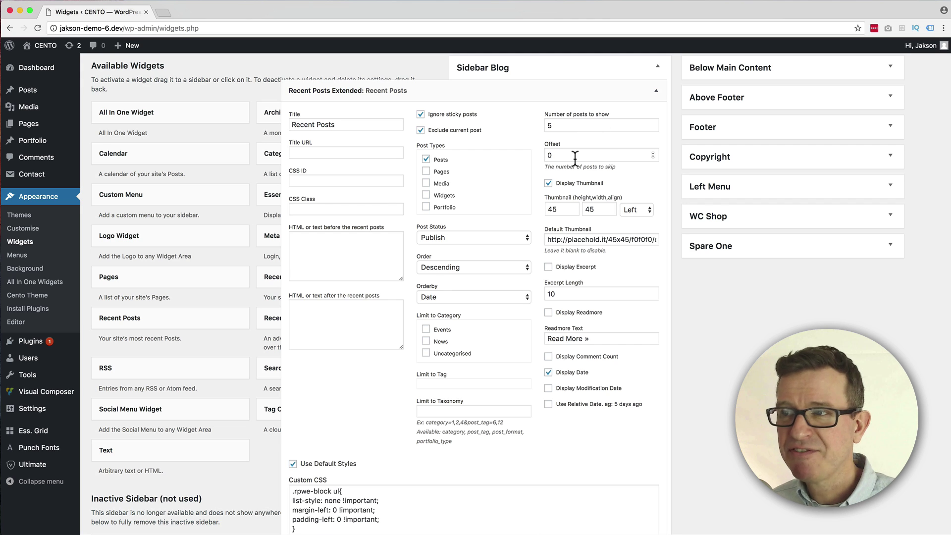
Step: Set the thumbnail height and width to 60, keeping Left alignment
{"action": "left_click", "coordinate": [549, 184]}
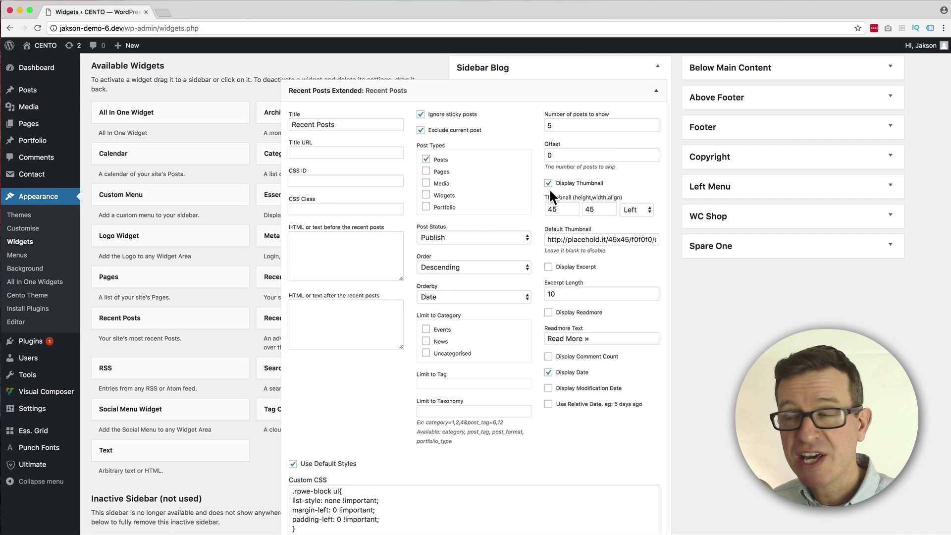
{"action": "left_click_drag", "start_coordinate": [566, 209], "coordinate": [539, 212]}
{"action": "type", "text": "60"}
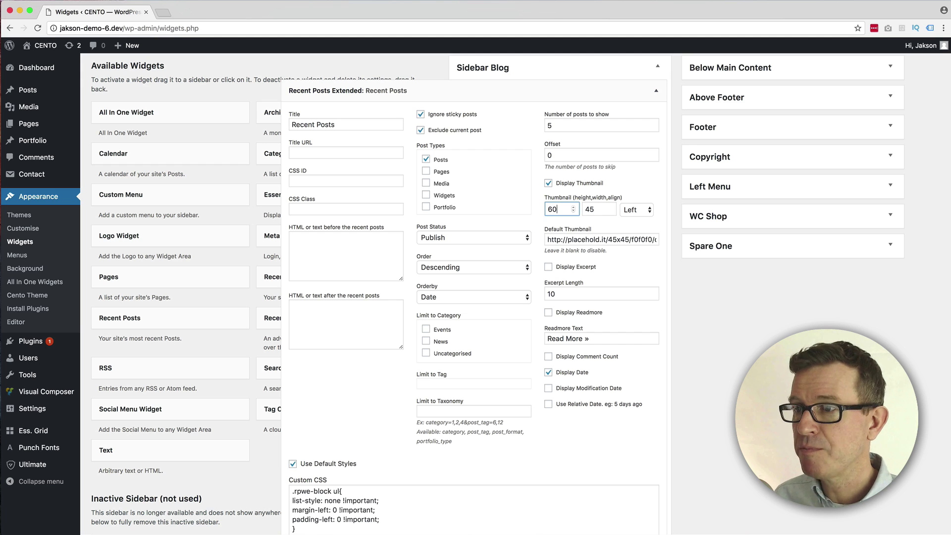
{"action": "key", "text": "Tab"}
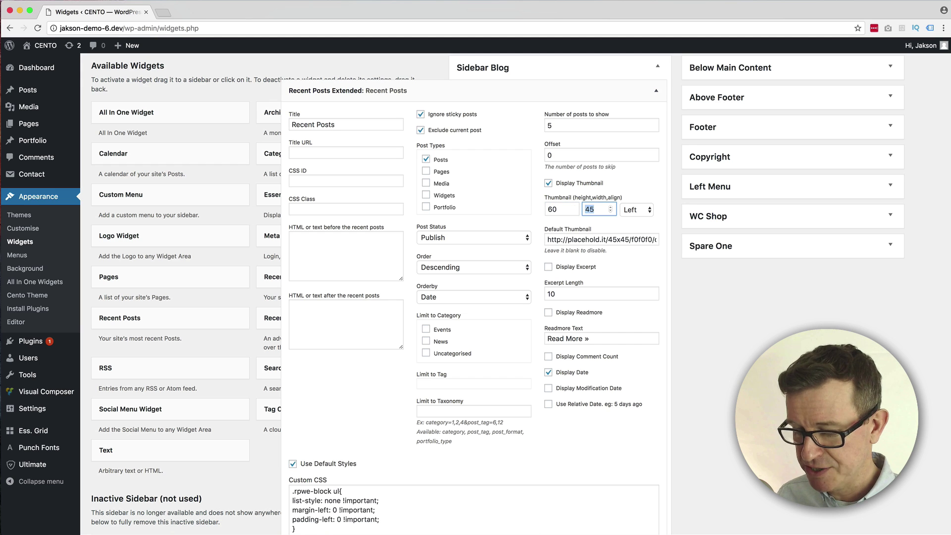
{"action": "type", "text": "60"}
{"action": "left_click", "coordinate": [632, 209]}
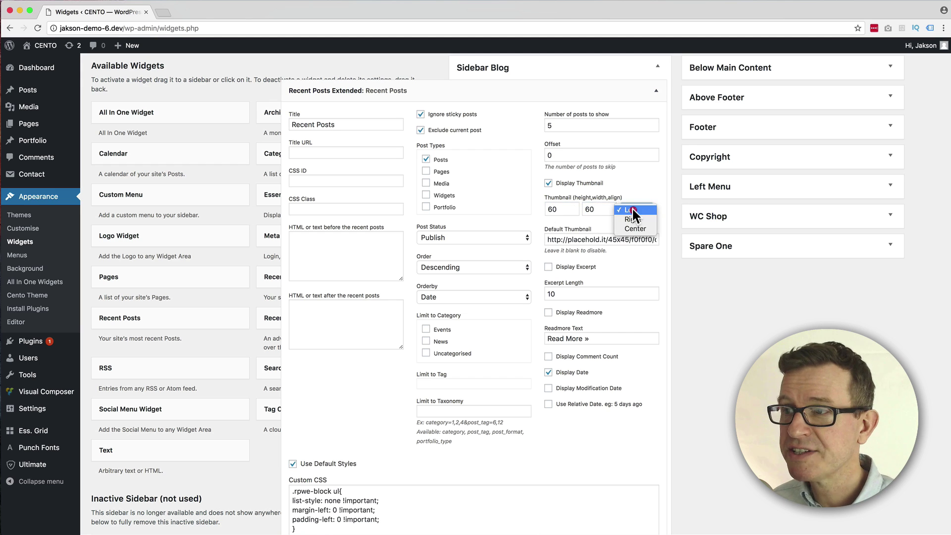
{"action": "left_click", "coordinate": [632, 209]}
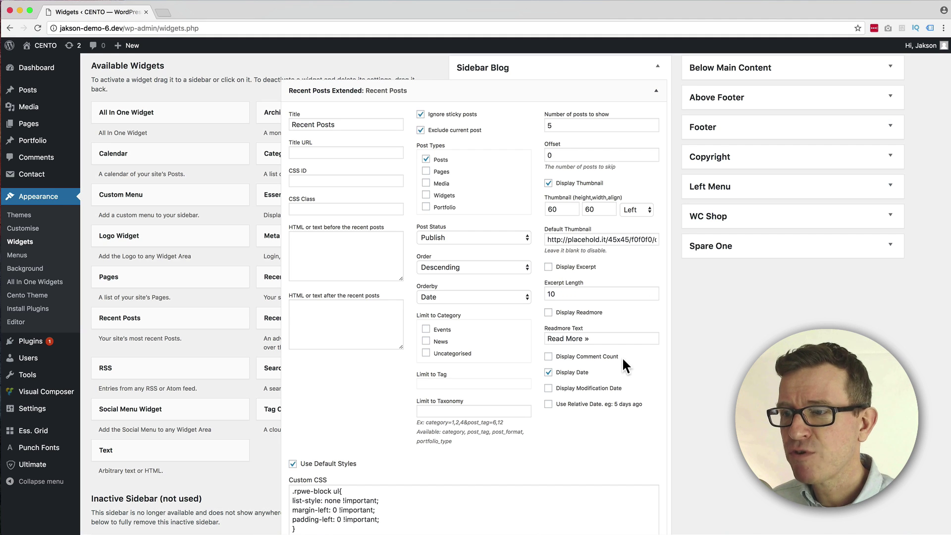
{"action": "scroll", "coordinate": [634, 353], "scroll_direction": "down", "scroll_amount": 5}
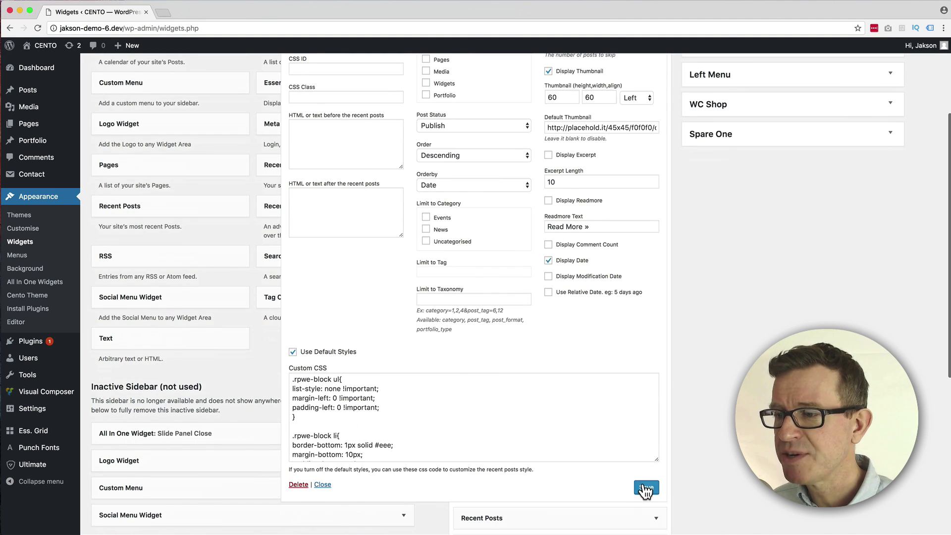
Step: Reload the blog to check the 60×60 thumbnails, then return to the widget settings
{"action": "key", "text": "super+Tab"}
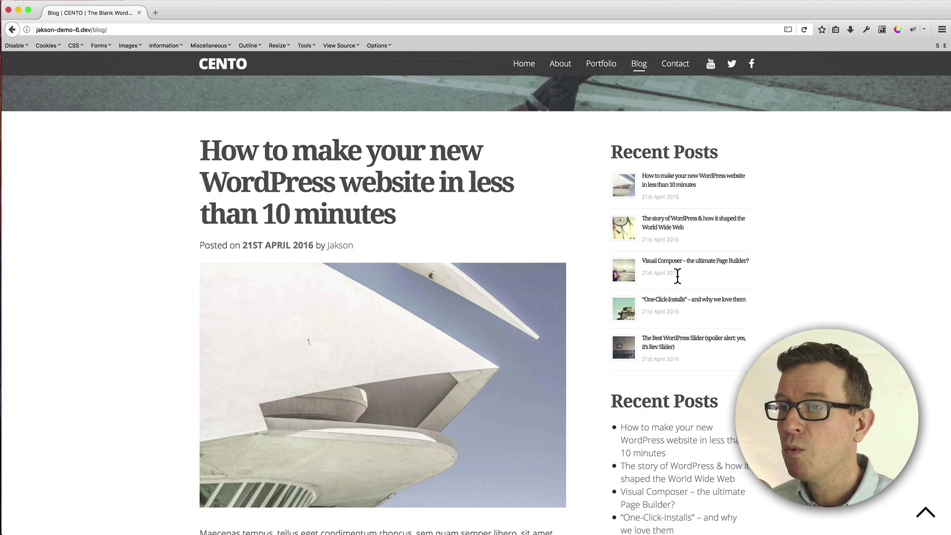
{"action": "key", "text": "super+r"}
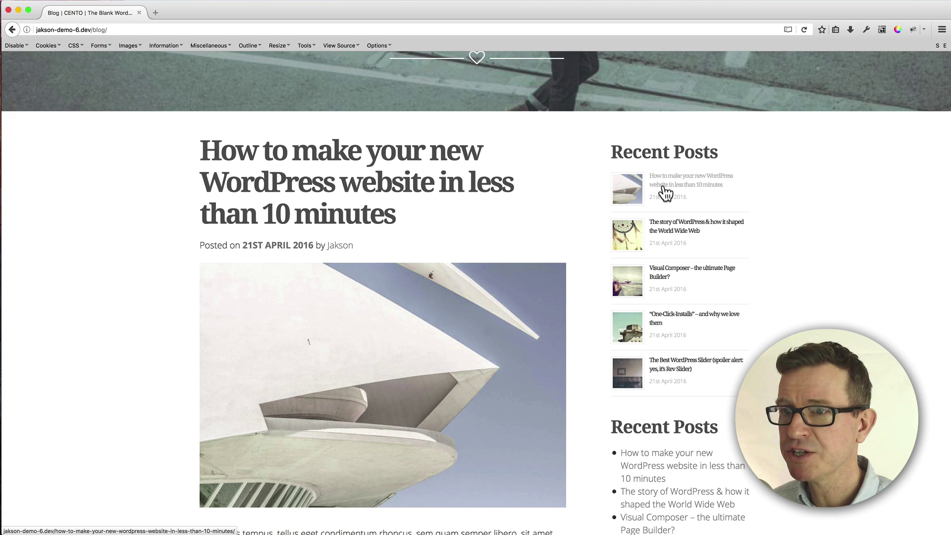
{"action": "key", "text": "super+Tab"}
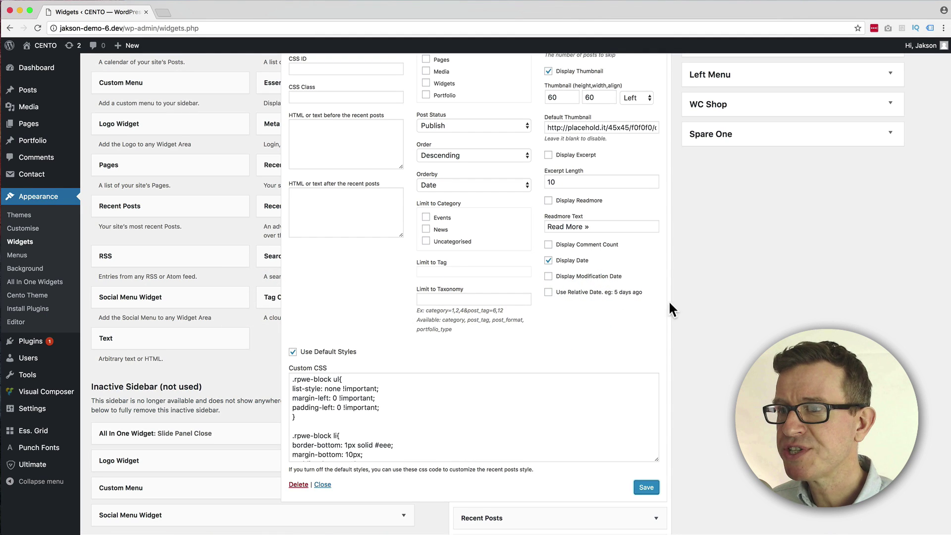
Step: Uncheck the widget's Use Default Styles option
{"action": "scroll", "coordinate": [655, 307], "scroll_direction": "down", "scroll_amount": 2}
{"action": "scroll", "coordinate": [585, 351], "scroll_direction": "down", "scroll_amount": 5}
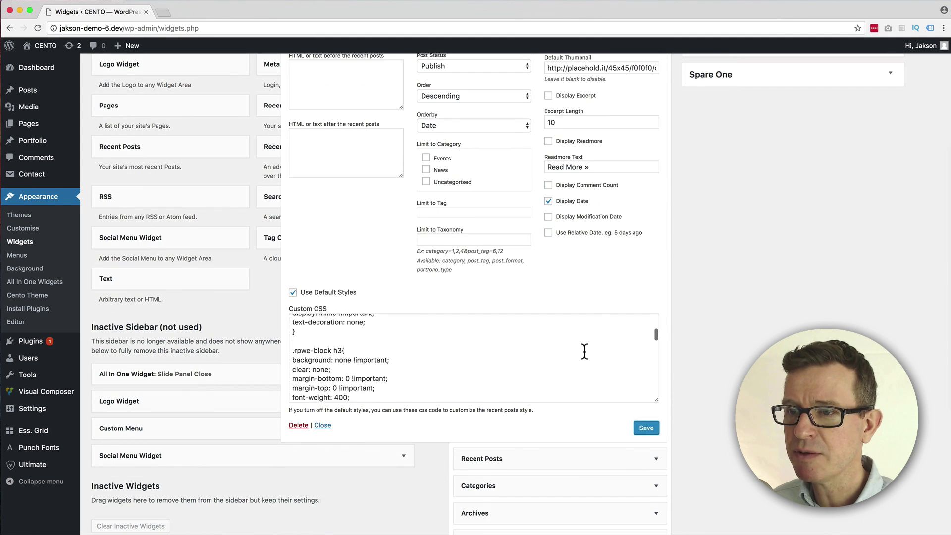
{"action": "scroll", "coordinate": [586, 351], "scroll_direction": "down", "scroll_amount": 10}
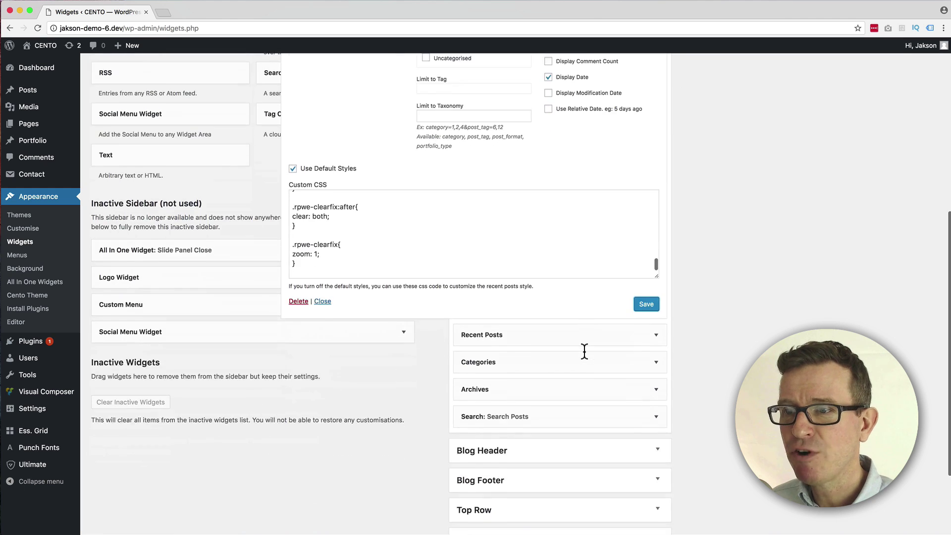
{"action": "scroll", "coordinate": [585, 351], "scroll_direction": "up", "scroll_amount": 8}
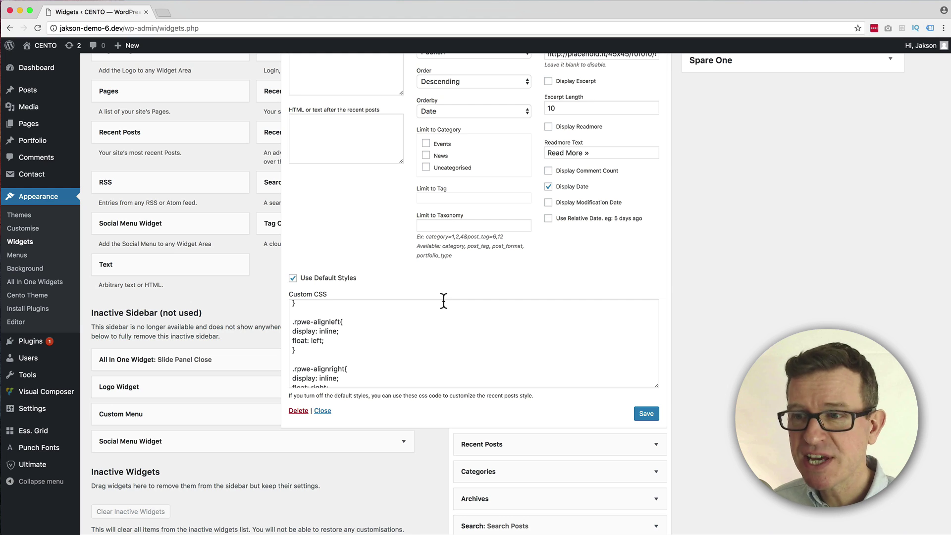
{"action": "left_click", "coordinate": [294, 279]}
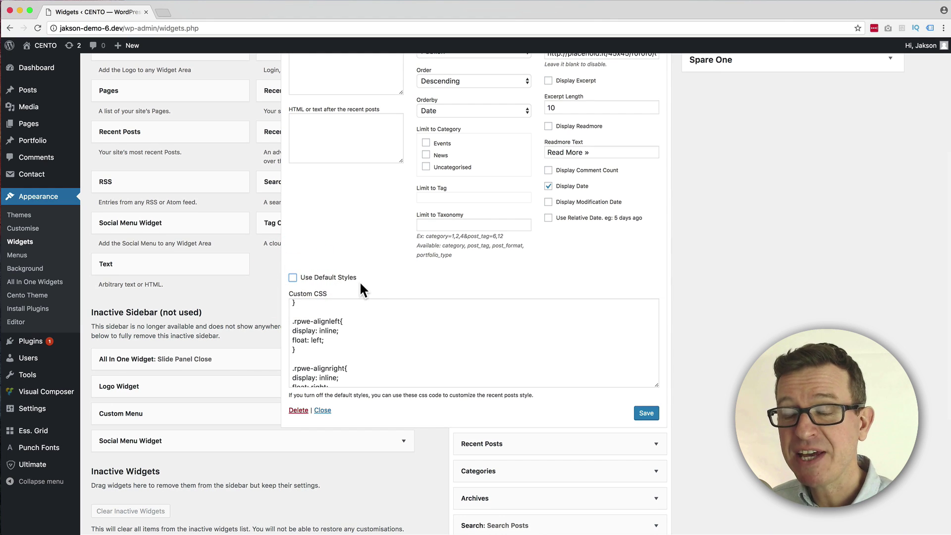
Step: Change the .rpwe-block h3 font-size in Custom CSS from 12px to 18px and save
{"action": "left_click", "coordinate": [391, 329]}
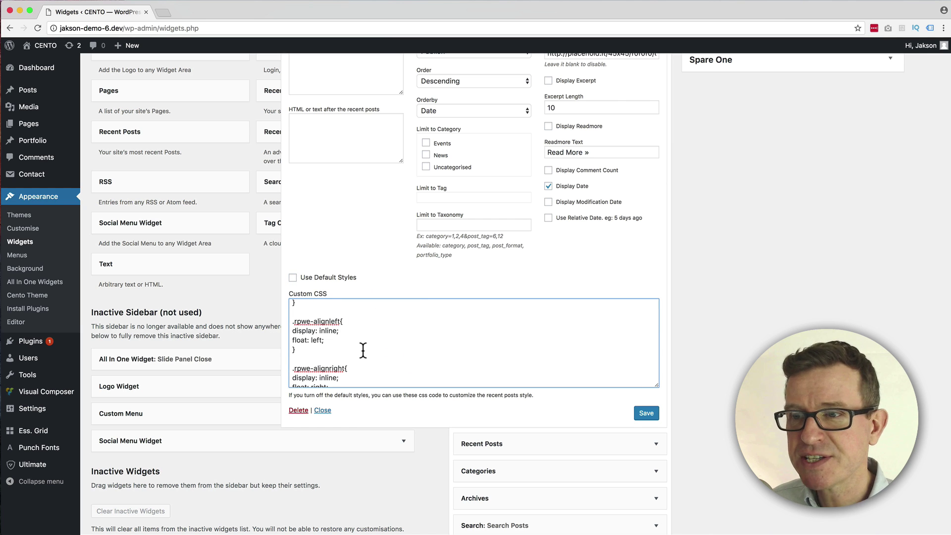
{"action": "scroll", "coordinate": [396, 347], "scroll_direction": "up", "scroll_amount": 10}
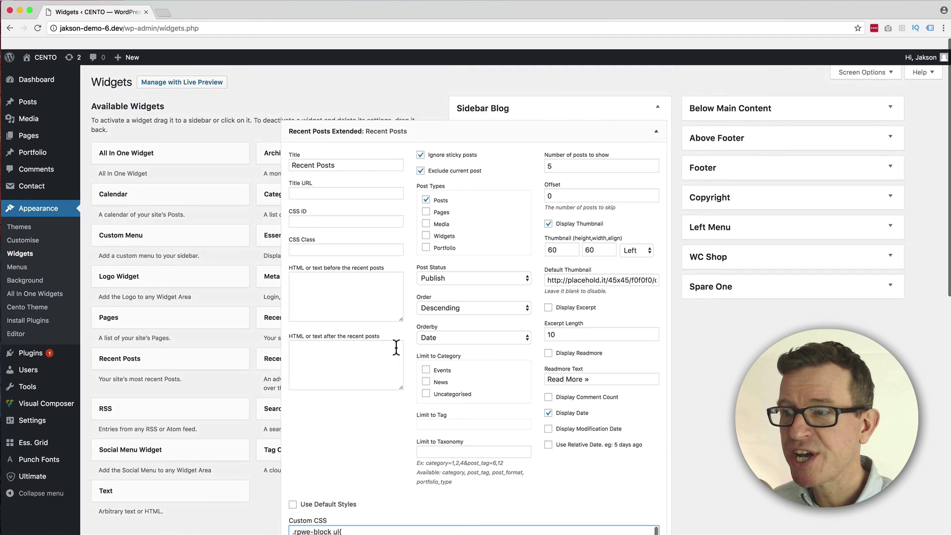
{"action": "scroll", "coordinate": [396, 347], "scroll_direction": "down", "scroll_amount": 5}
{"action": "scroll", "coordinate": [608, 346], "scroll_direction": "down", "scroll_amount": 3}
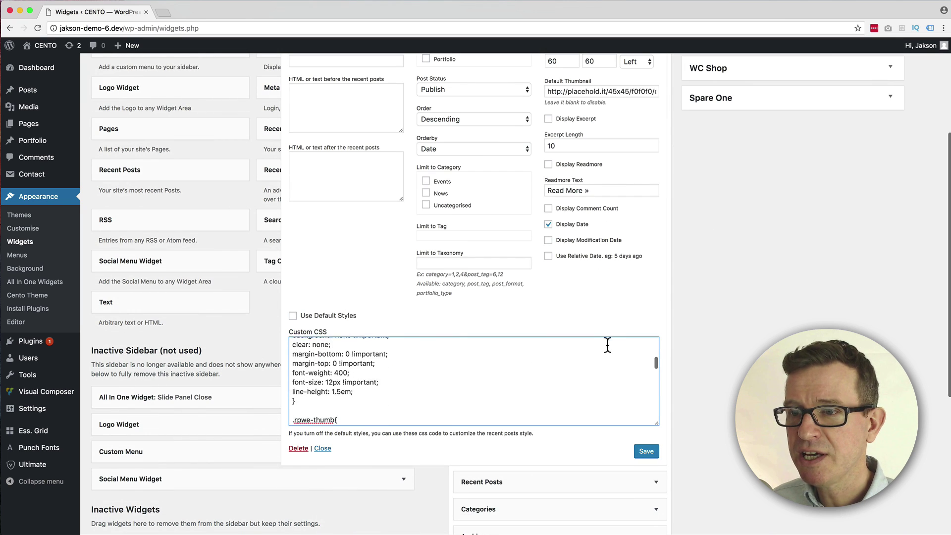
{"action": "scroll", "coordinate": [544, 366], "scroll_direction": "up", "scroll_amount": 2}
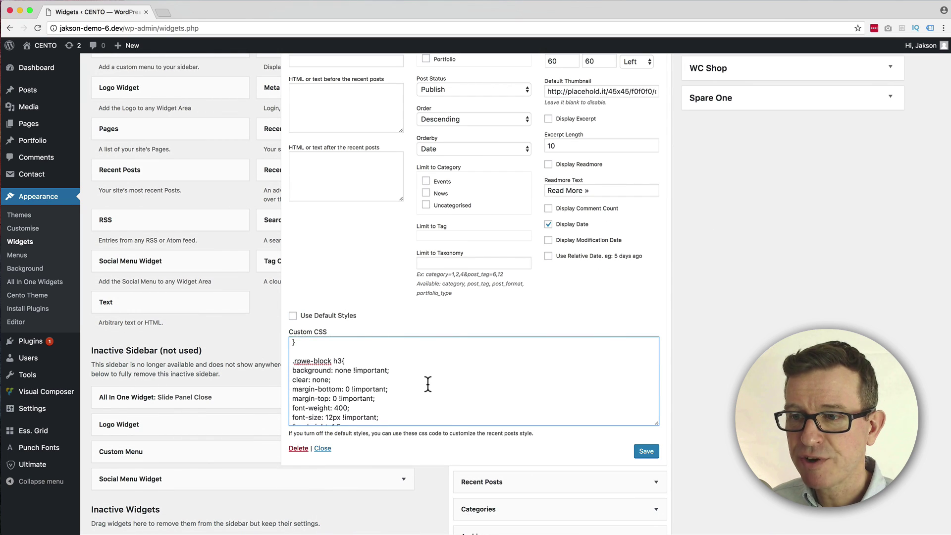
{"action": "scroll", "coordinate": [429, 384], "scroll_direction": "down", "scroll_amount": 1}
{"action": "double_click", "coordinate": [332, 394]}
{"action": "type", "text": "18px"}
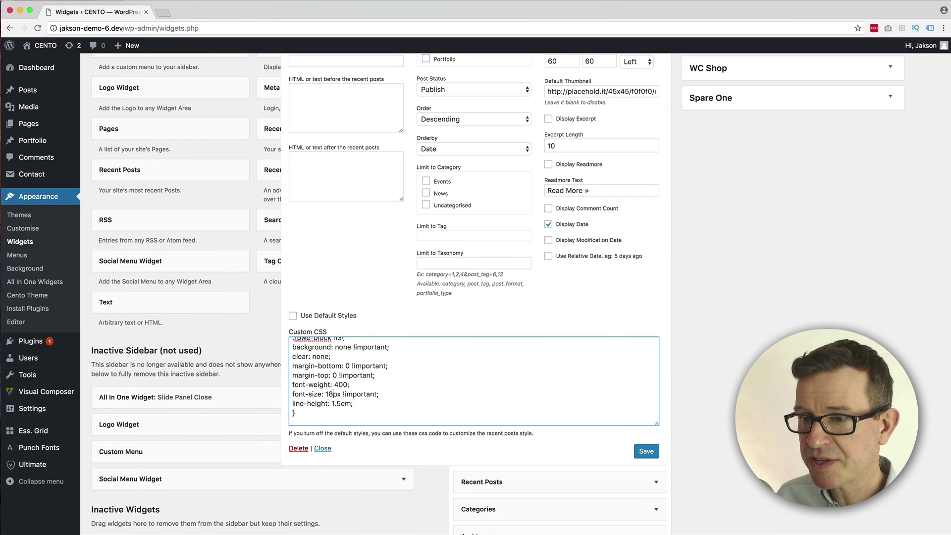
{"action": "left_click", "coordinate": [646, 453]}
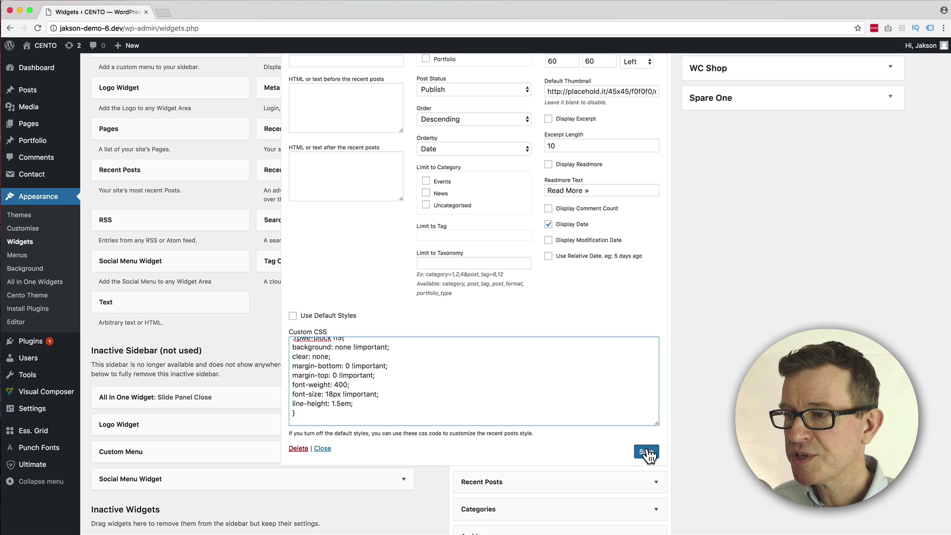
Step: Reload the blog to check the larger 18px titles, then return to the widget settings
{"action": "key", "text": "super+Tab"}
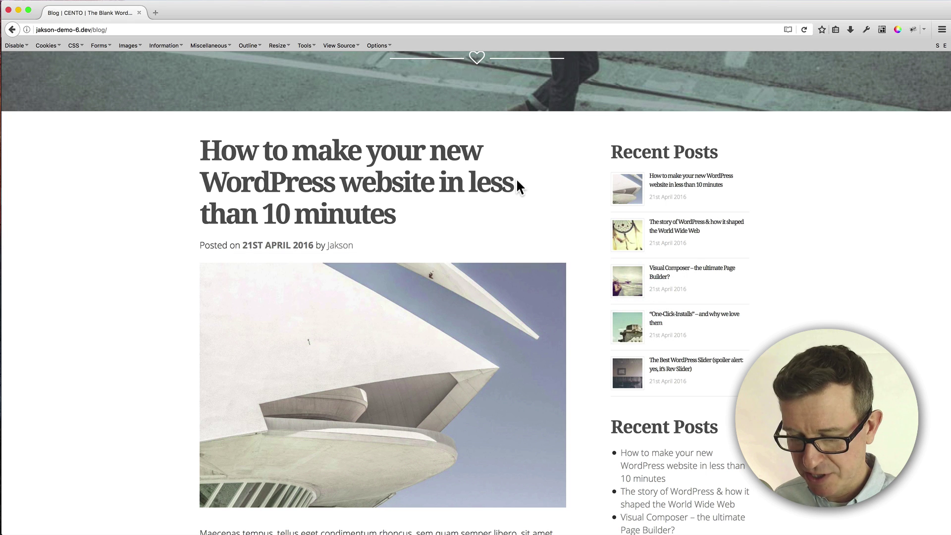
{"action": "key", "text": "super+r"}
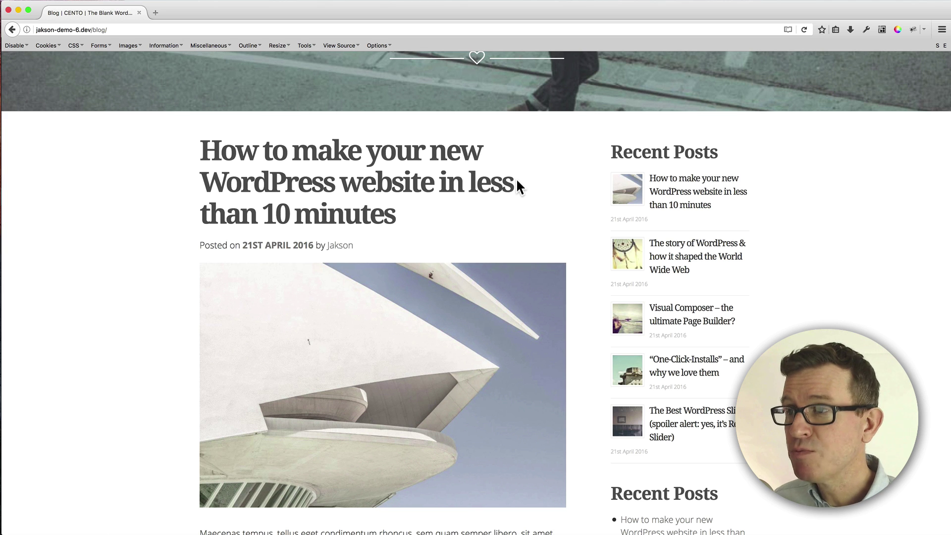
{"action": "key", "text": "super+Tab"}
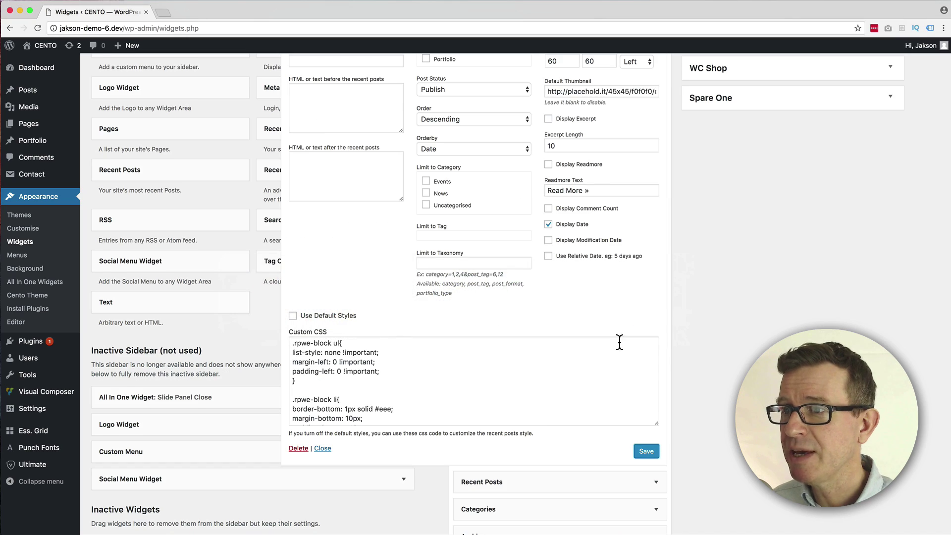
Step: Center-align the thumbnails and reload the blog to see them centered above each title
{"action": "scroll", "coordinate": [661, 317], "scroll_direction": "up", "scroll_amount": 5}
{"action": "left_click", "coordinate": [643, 227]}
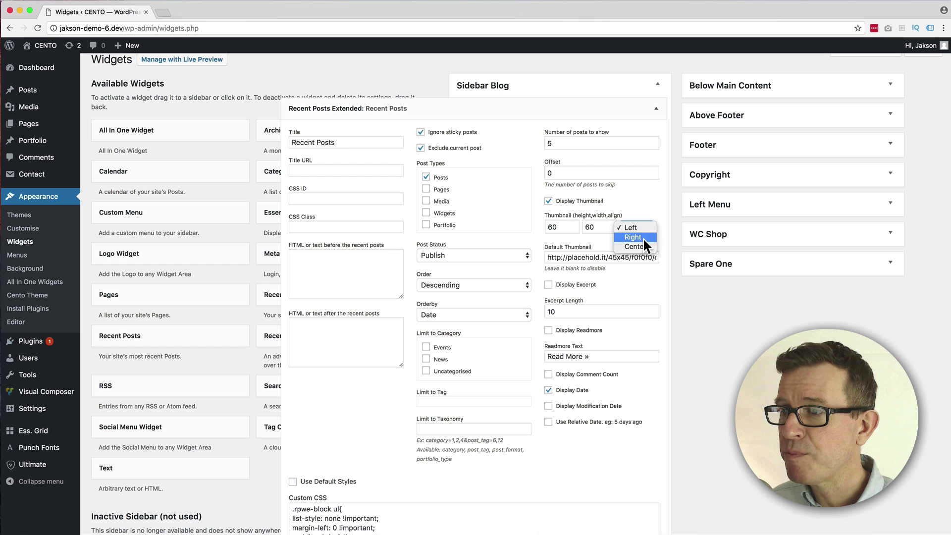
{"action": "left_click", "coordinate": [644, 247]}
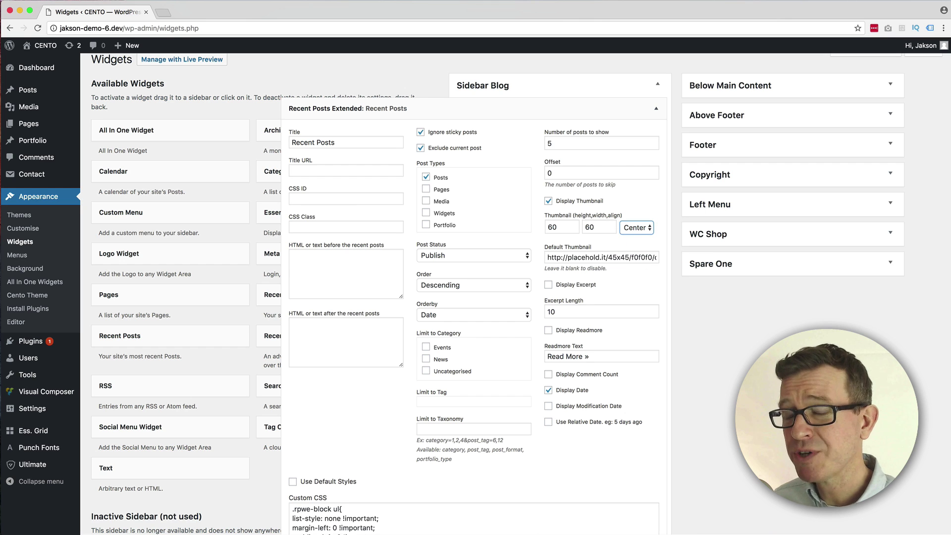
{"action": "scroll", "coordinate": [521, 293], "scroll_direction": "down", "scroll_amount": 5}
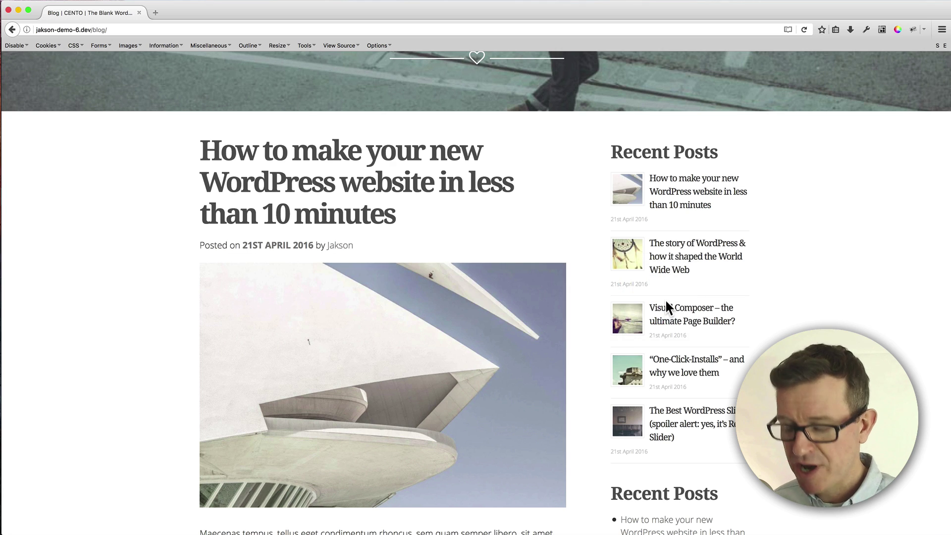
{"action": "key", "text": "super+r"}
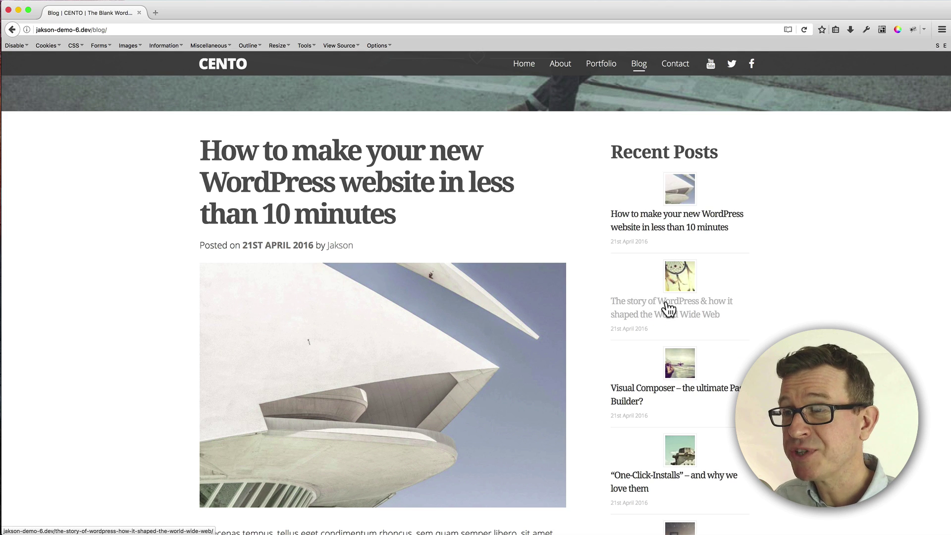
{"action": "key", "text": "super+Tab"}
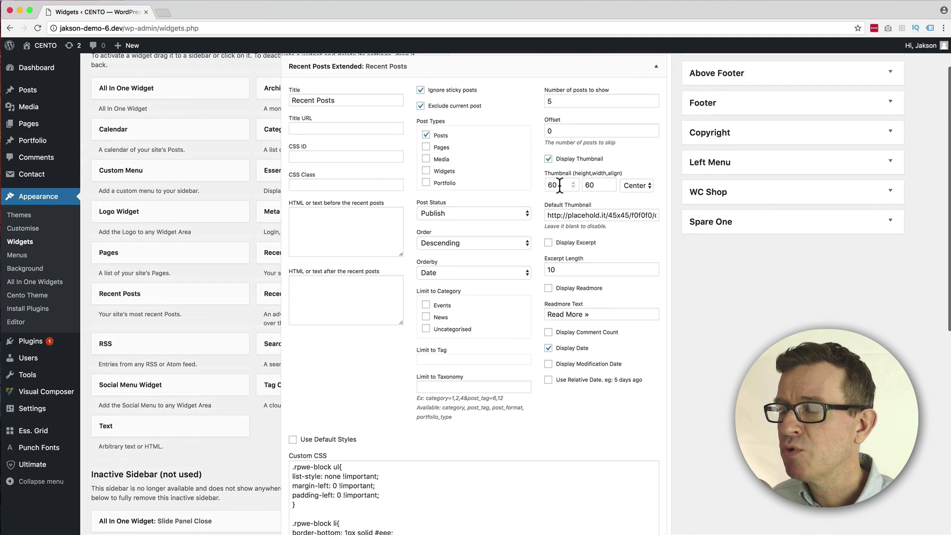
Step: Set the thumbnails to 140 high by 260 wide, save, and reload the blog to view them
{"action": "left_click", "coordinate": [559, 185]}
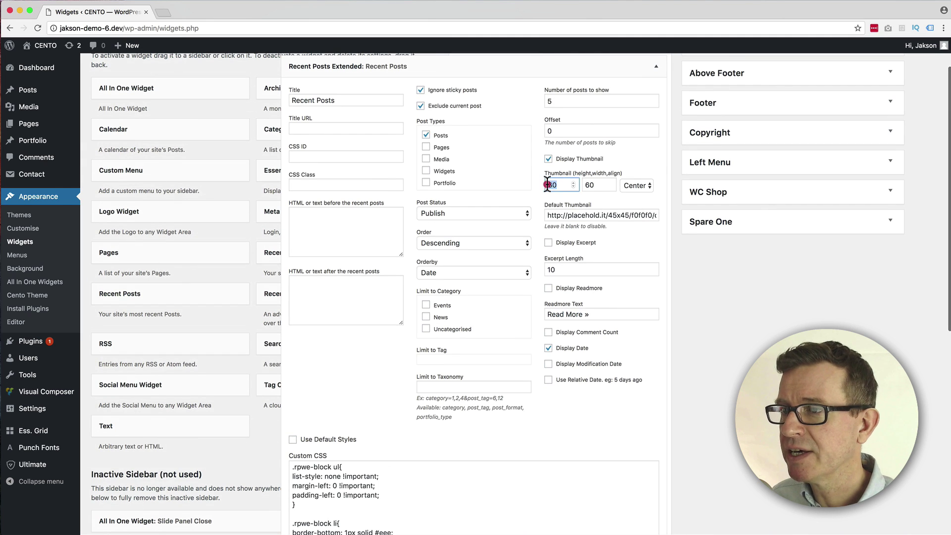
{"action": "left_click", "coordinate": [595, 185]}
{"action": "key", "text": "super+Tab"}
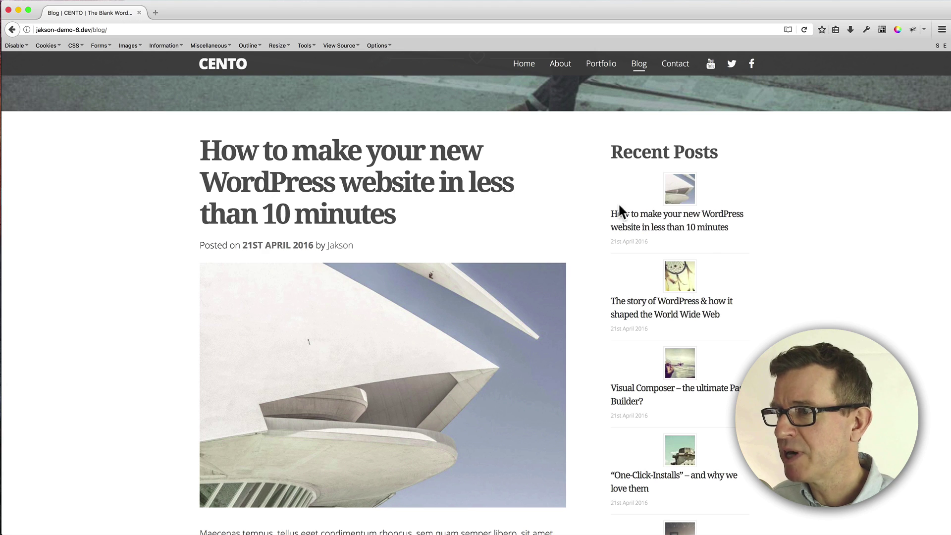
{"action": "key", "text": "super+Tab"}
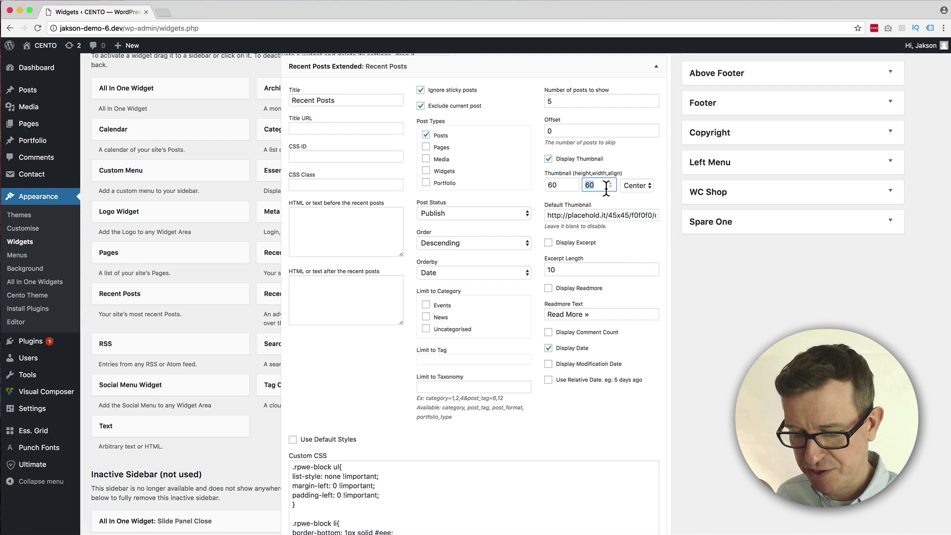
{"action": "type", "text": "260"}
{"action": "double_click", "coordinate": [555, 185]}
{"action": "type", "text": "1"}
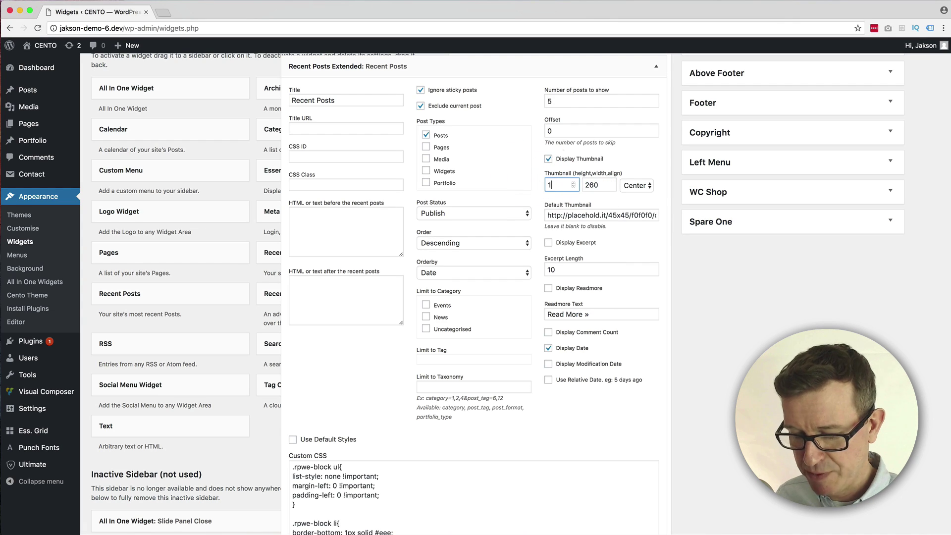
{"action": "type", "text": "40"}
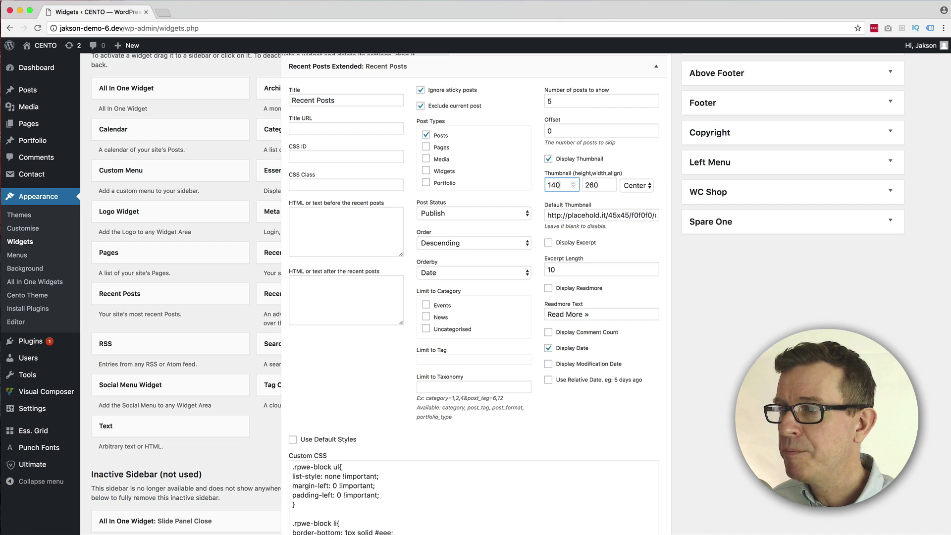
{"action": "left_click", "coordinate": [701, 315]}
{"action": "scroll", "coordinate": [701, 316], "scroll_direction": "down", "scroll_amount": 5}
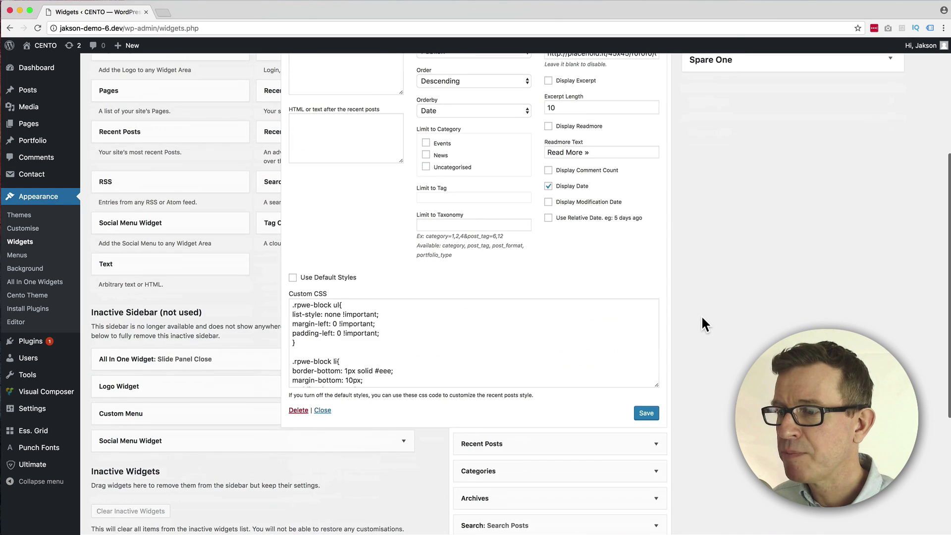
{"action": "left_click", "coordinate": [647, 417]}
{"action": "key", "text": "super+Tab"}
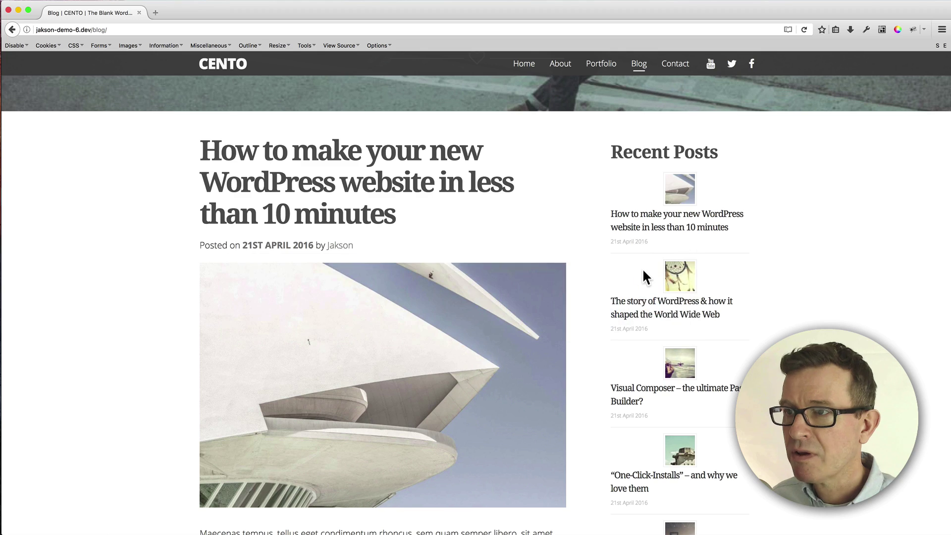
{"action": "key", "text": "super+r"}
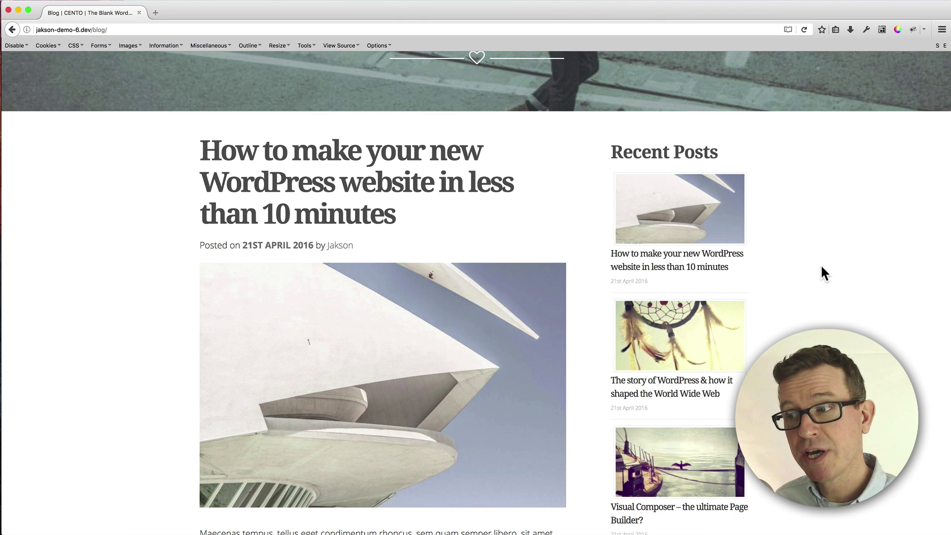
Step: Turn on post excerpts in the widget with an excerpt length of 35
{"action": "key", "text": "super+Tab"}
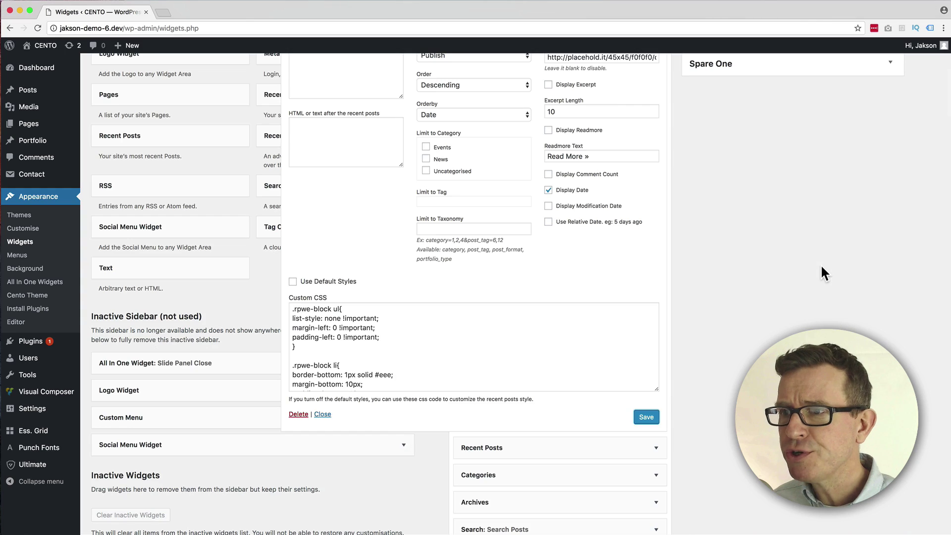
{"action": "scroll", "coordinate": [818, 269], "scroll_direction": "up", "scroll_amount": 5}
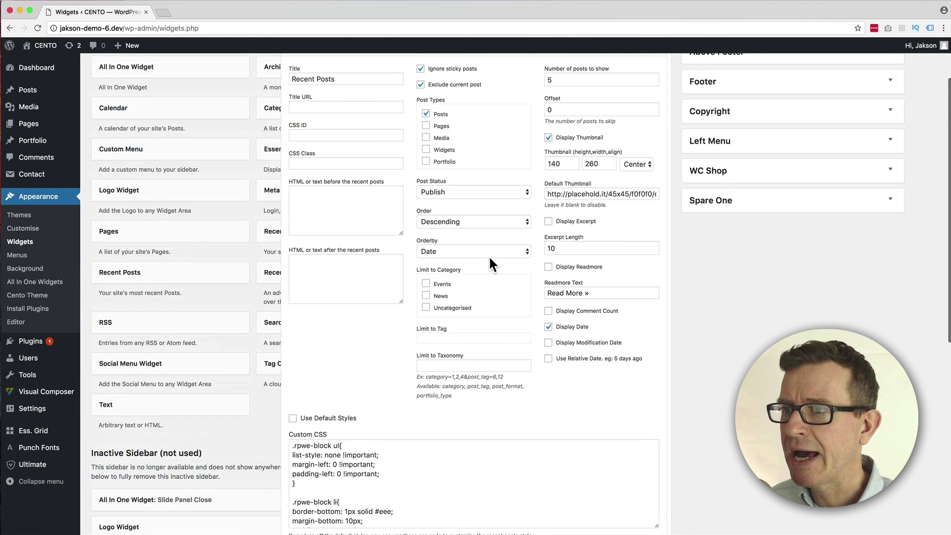
{"action": "left_click", "coordinate": [548, 222]}
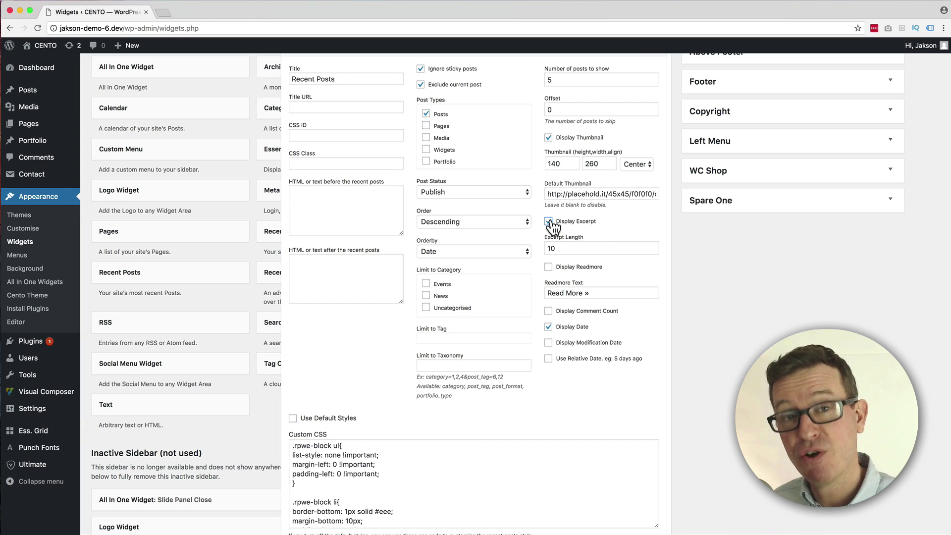
{"action": "key", "text": "Tab"}
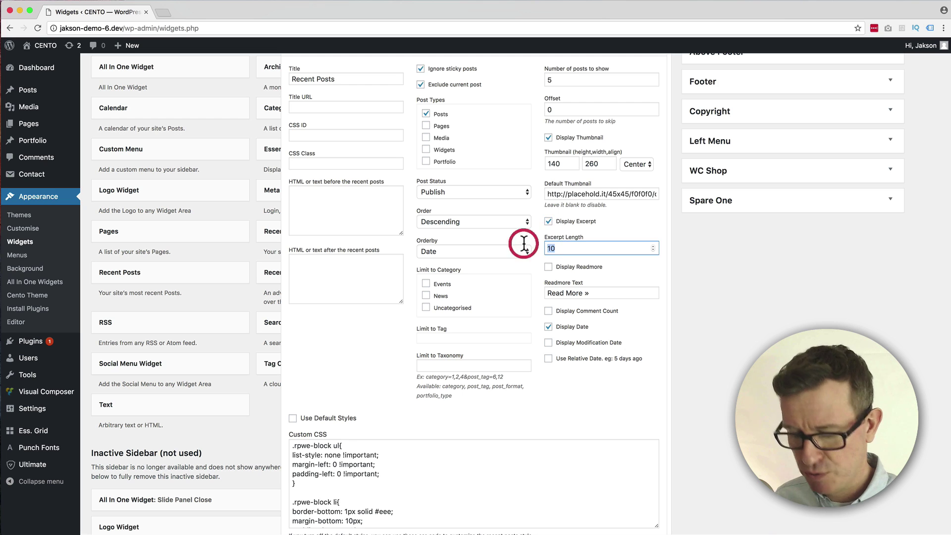
{"action": "type", "text": "35"}
Step: Make the thumbnails left-aligned and 80×80 in size
{"action": "scroll", "coordinate": [644, 278], "scroll_direction": "up", "scroll_amount": 2}
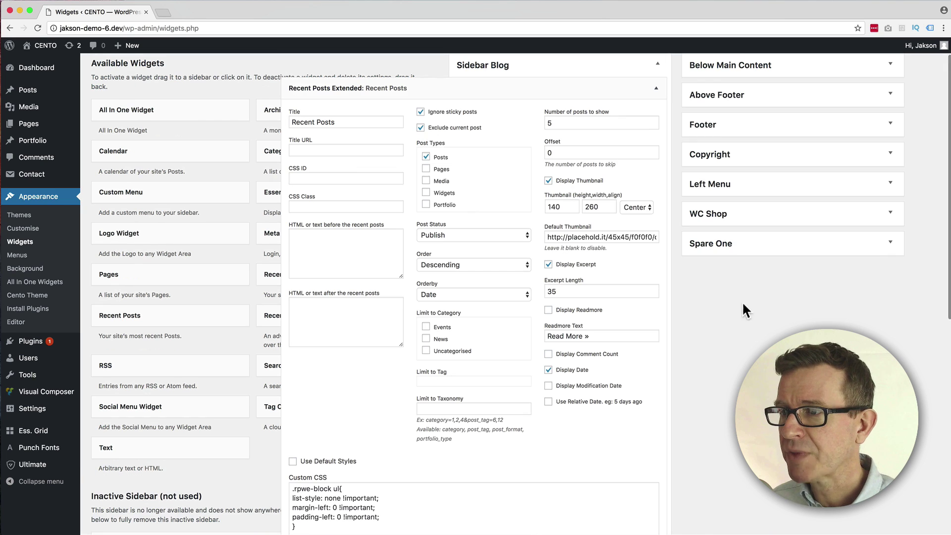
{"action": "left_click", "coordinate": [638, 202]}
{"action": "left_click", "coordinate": [634, 188]}
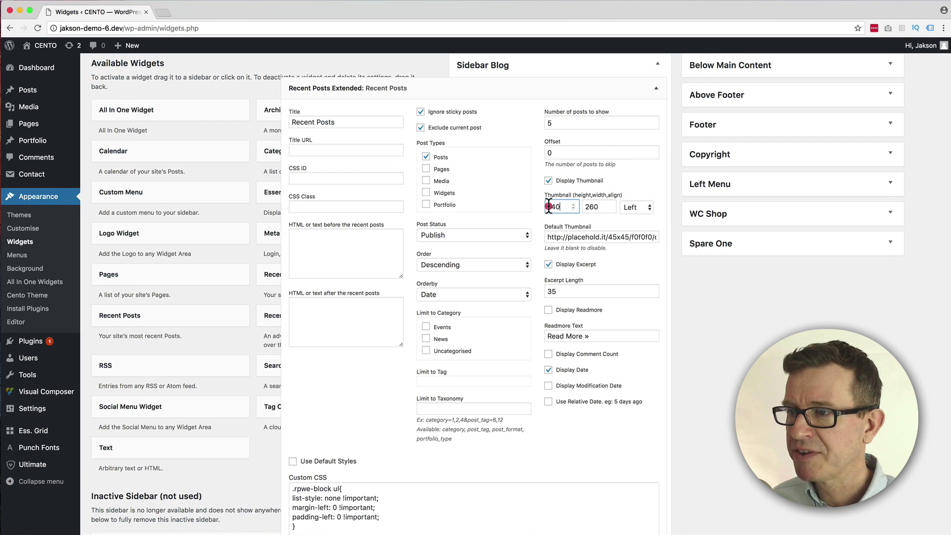
{"action": "double_click", "coordinate": [554, 207]}
{"action": "type", "text": "80"}
{"action": "key", "text": "Tab"}
{"action": "type", "text": "80"}
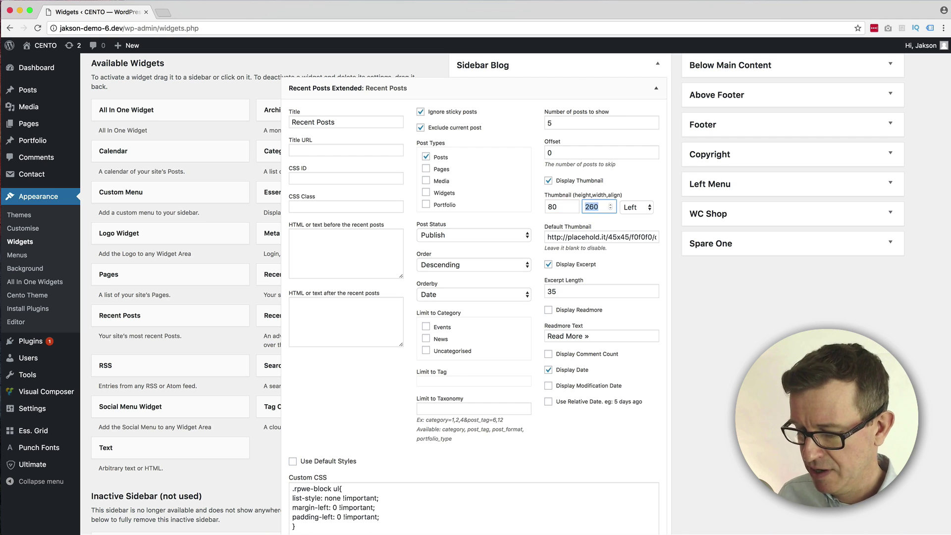
Step: Enable the Read More links and save the widget settings
{"action": "left_click", "coordinate": [553, 311]}
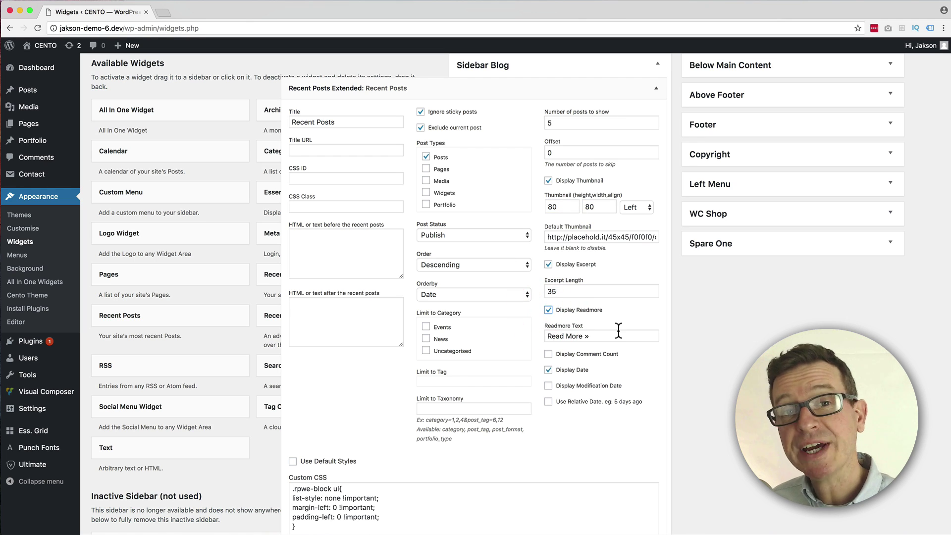
{"action": "scroll", "coordinate": [649, 326], "scroll_direction": "down", "scroll_amount": 3}
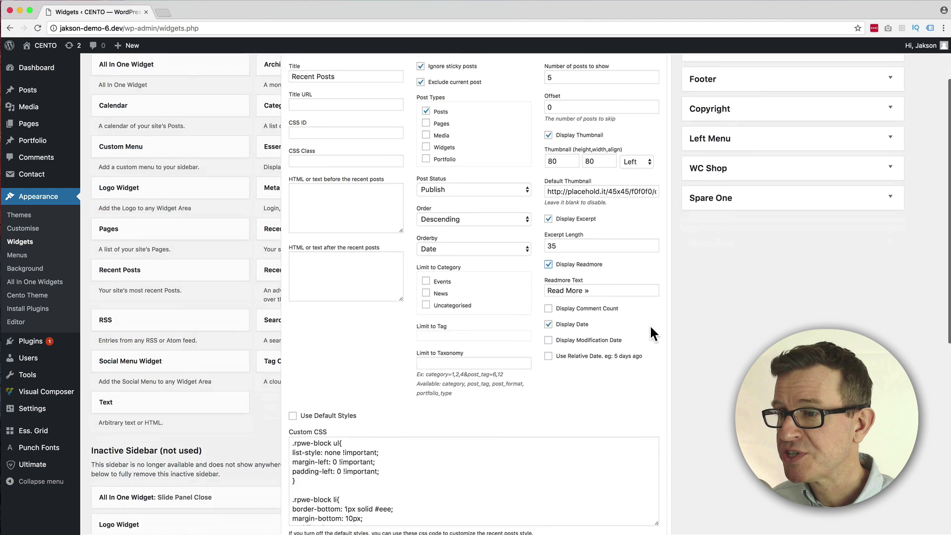
{"action": "left_click", "coordinate": [646, 515]}
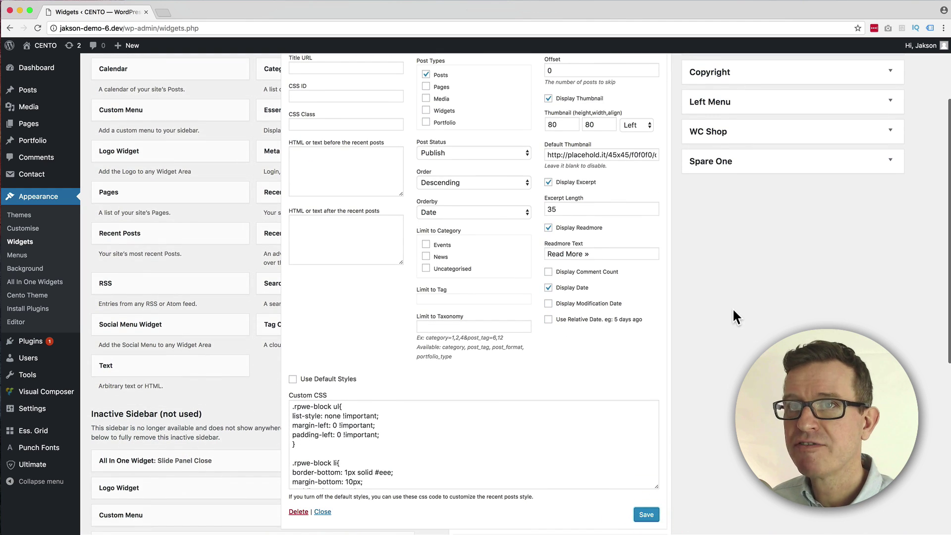
Step: Check the blog sidebar's Recent Posts for left thumbnails, dates, excerpts and Read More links
{"action": "key", "text": "super+Tab"}
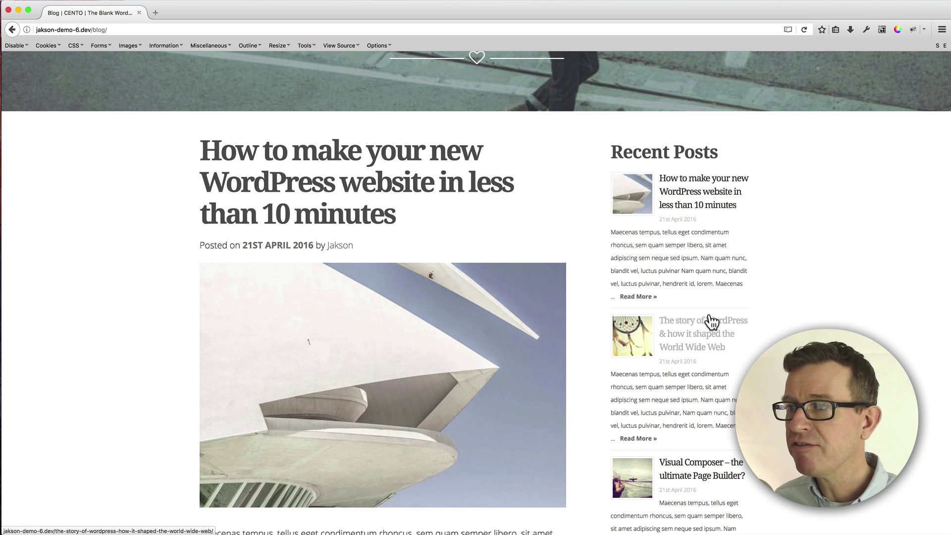
{"action": "scroll", "coordinate": [864, 297], "scroll_direction": "down", "scroll_amount": 3}
{"action": "scroll", "coordinate": [863, 294], "scroll_direction": "down", "scroll_amount": 10}
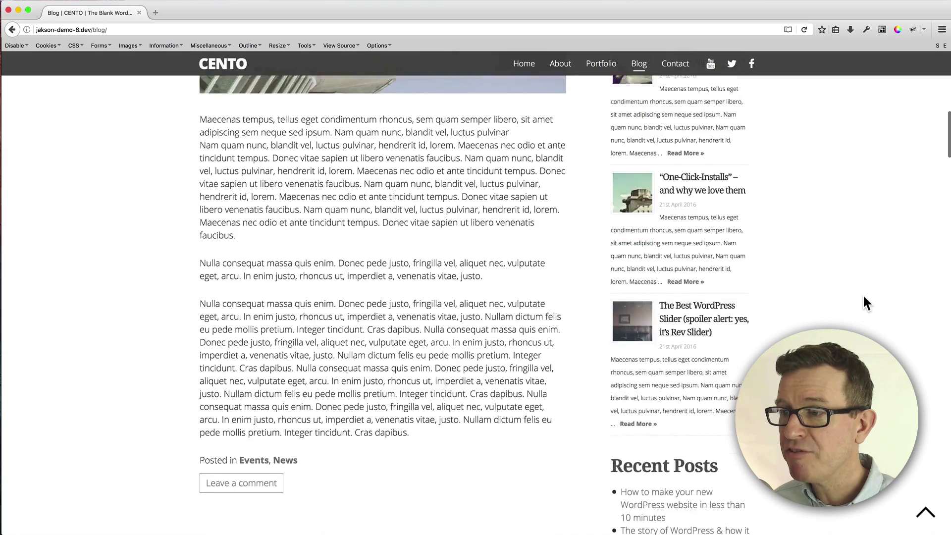
{"action": "scroll", "coordinate": [720, 371], "scroll_direction": "up", "scroll_amount": 15}
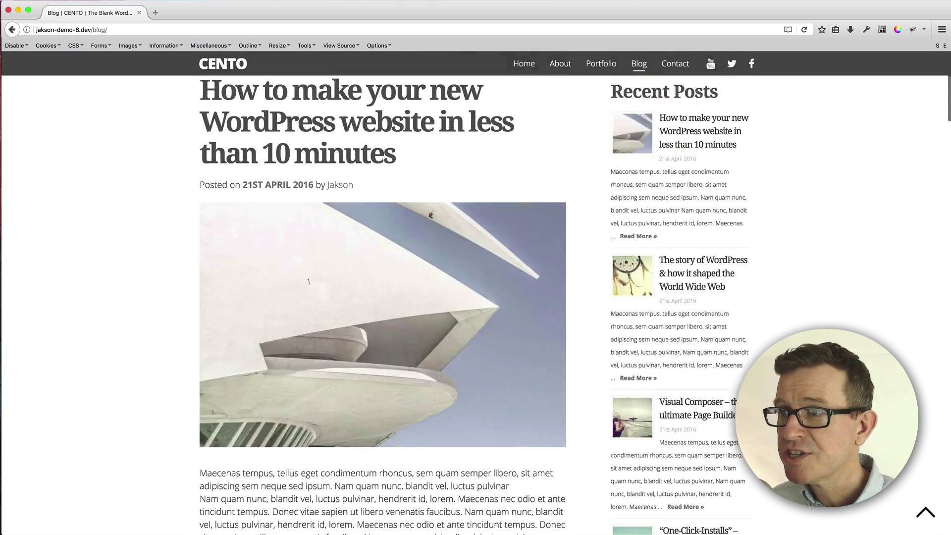
{"action": "scroll", "coordinate": [721, 371], "scroll_direction": "down", "scroll_amount": 3}
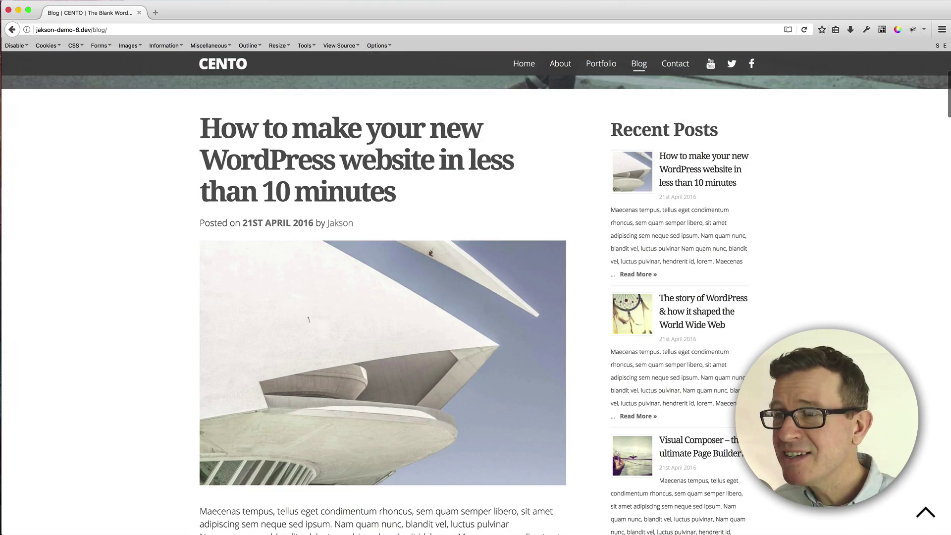